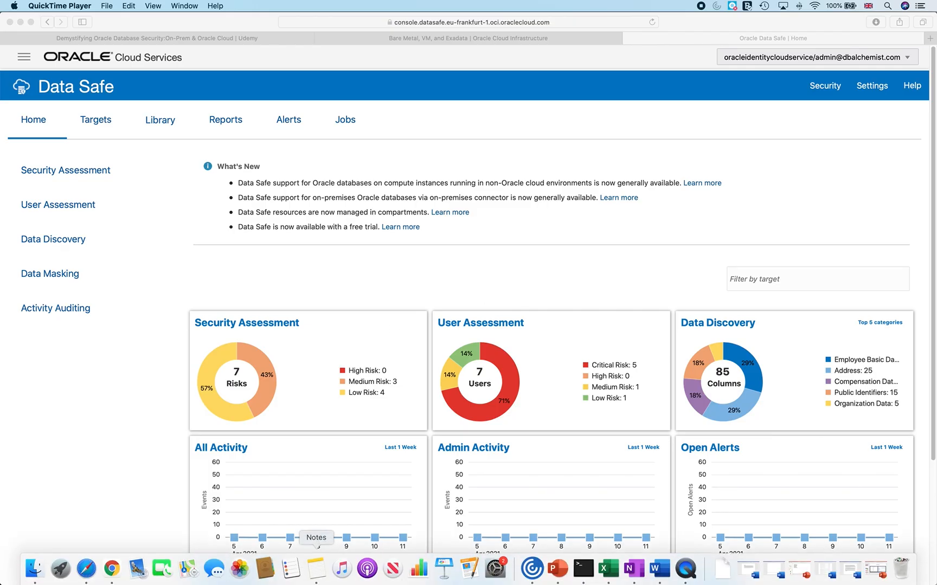
- Switch to Terminal, abandon the unfinished create pluggable database statement, and list the pluggable databases with show pdbs
{"action": "left_click", "coordinate": [596, 566]}
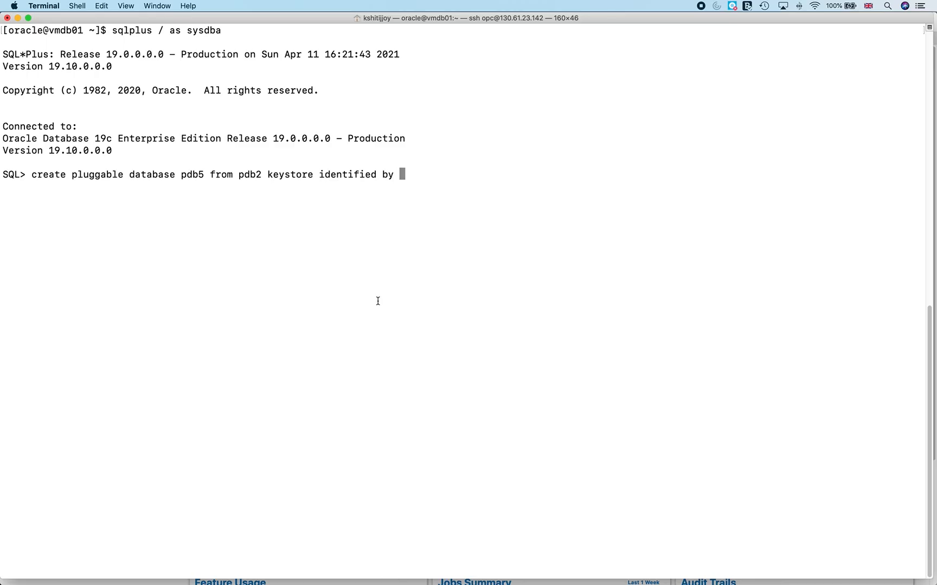
{"action": "double_click", "coordinate": [250, 175]}
{"action": "double_click", "coordinate": [193, 175]}
{"action": "triple_click", "coordinate": [443, 184]}
{"action": "left_click", "coordinate": [299, 207]}
{"action": "key", "text": "Return"}
{"action": "key", "text": "Return"}
{"action": "type", "text": "show p"}
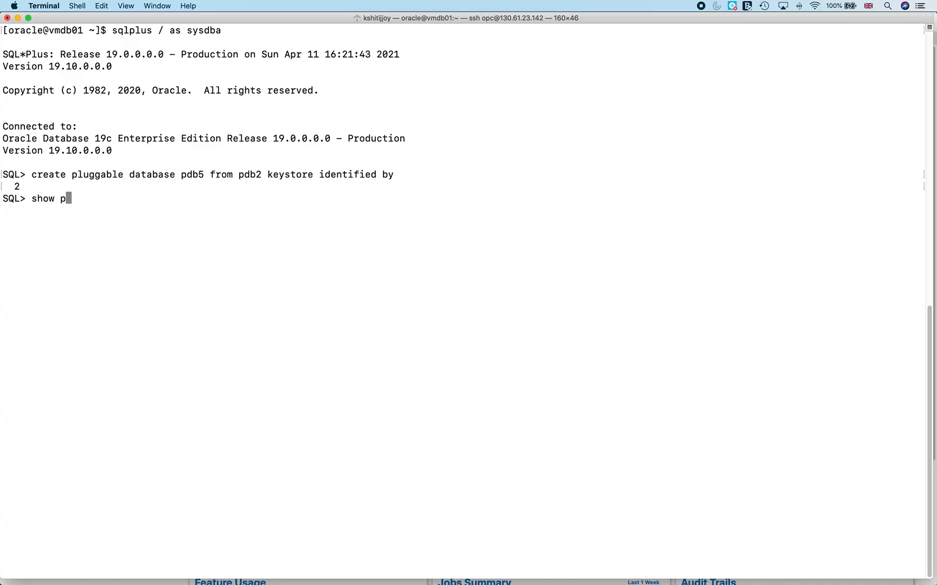
{"action": "type", "text": "dbs"}
{"action": "key", "text": "Return"}
{"action": "key", "text": "Return"}
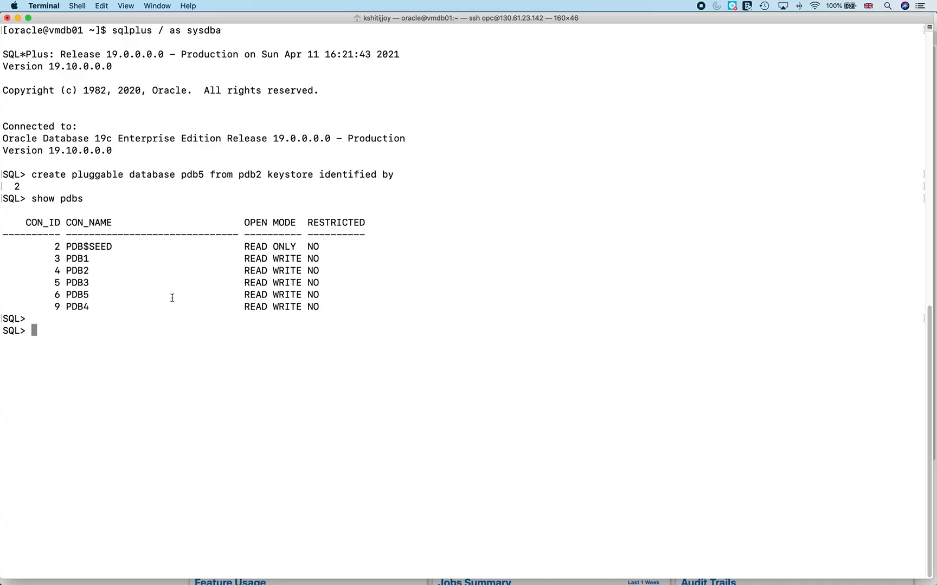
- Highlight the PDB5 row in the database list and the names pdb2 and pdb5 in the create statement
{"action": "triple_click", "coordinate": [77, 296]}
{"action": "left_click", "coordinate": [78, 297]}
{"action": "triple_click", "coordinate": [83, 297]}
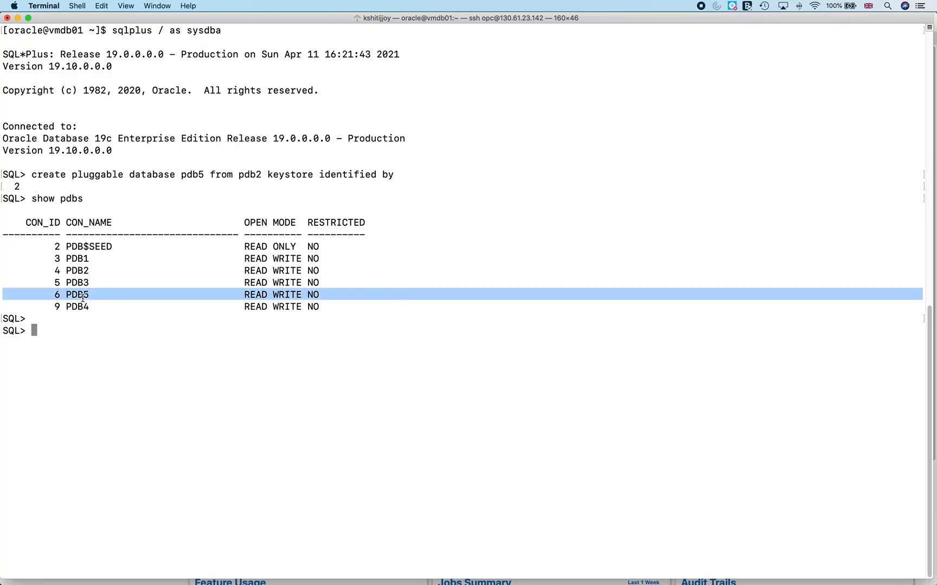
{"action": "double_click", "coordinate": [253, 173]}
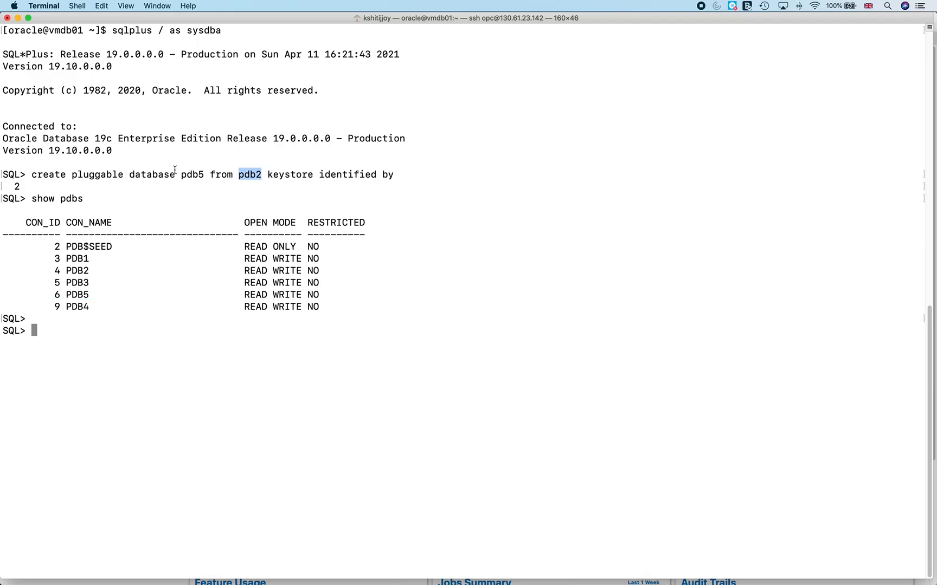
{"action": "double_click", "coordinate": [192, 174]}
- Switch to Safari and review the target details of VMDB01_PDB5 among the Data Safe targets, leaving them unedited
{"action": "mouse_move", "coordinate": [184, 566]}
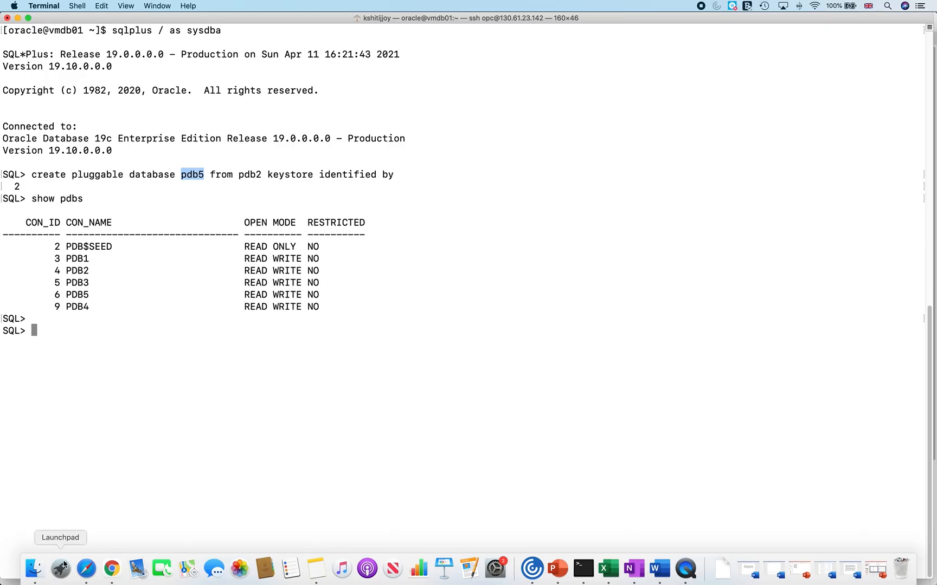
{"action": "left_click", "coordinate": [85, 568]}
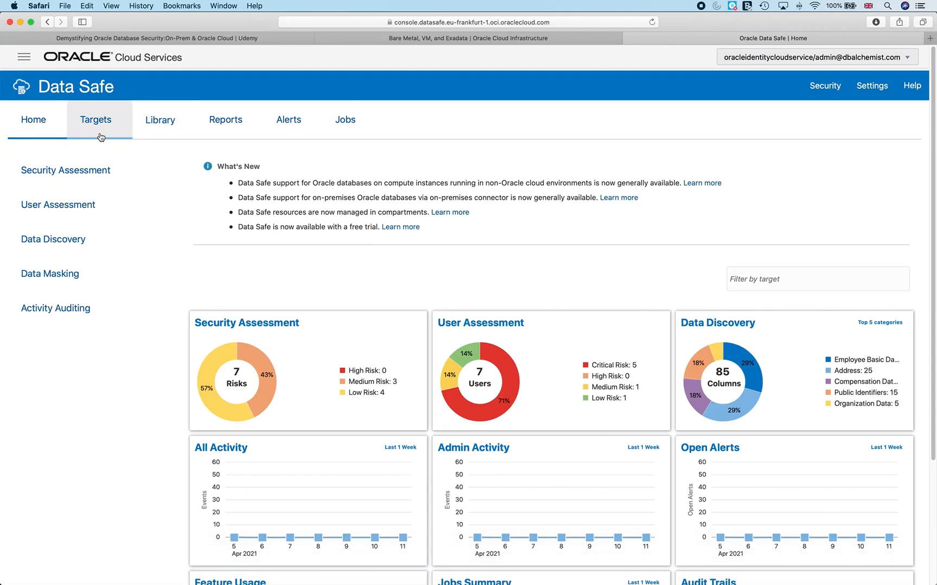
{"action": "left_click", "coordinate": [99, 134]}
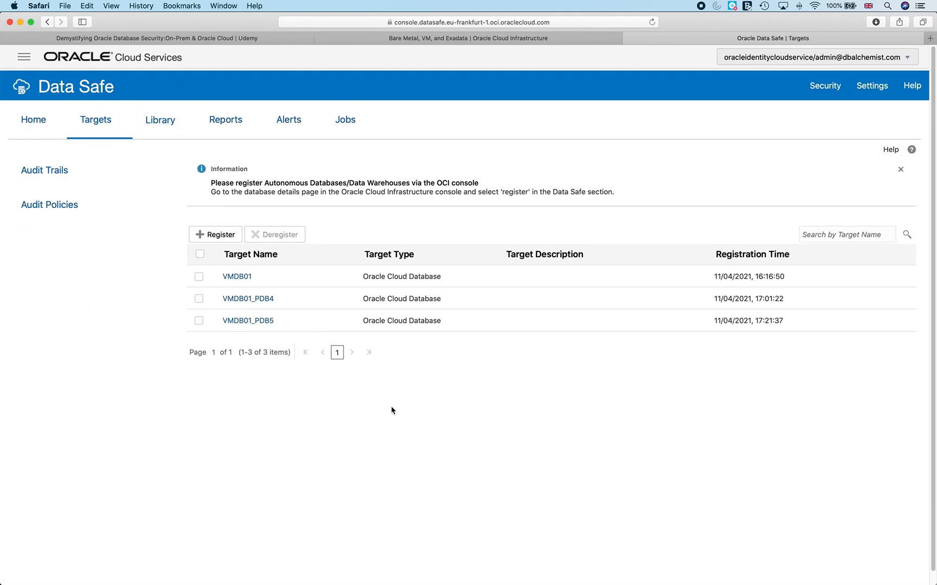
{"action": "left_click", "coordinate": [265, 322]}
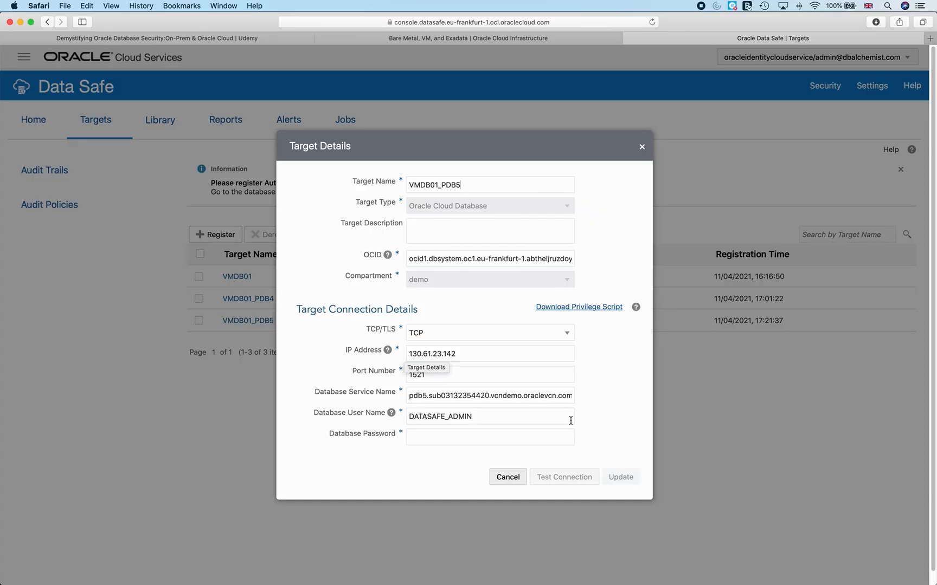
{"action": "left_click", "coordinate": [517, 484]}
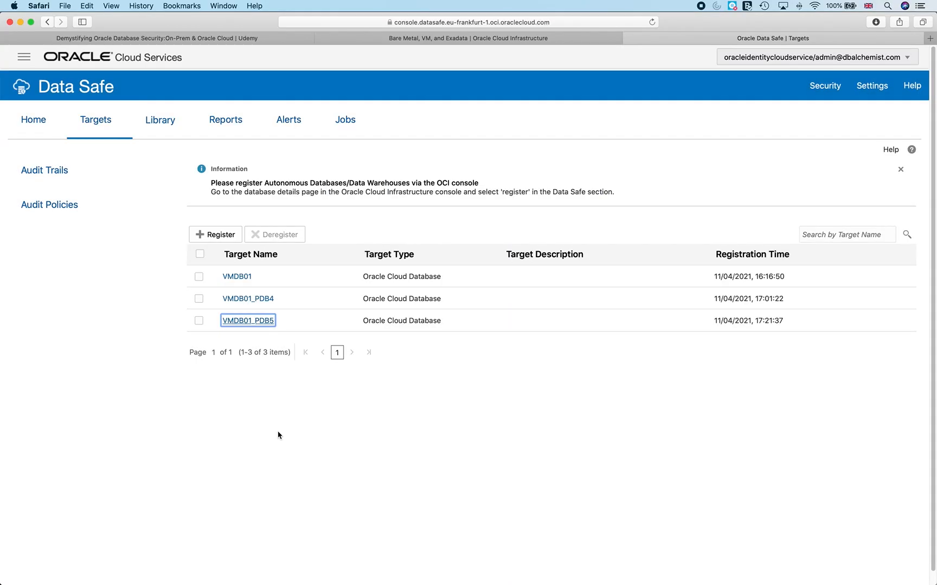
- Start Data Masking from the Data Safe home area with VMDB01_PDB5 as the masking target
{"action": "left_click", "coordinate": [49, 124]}
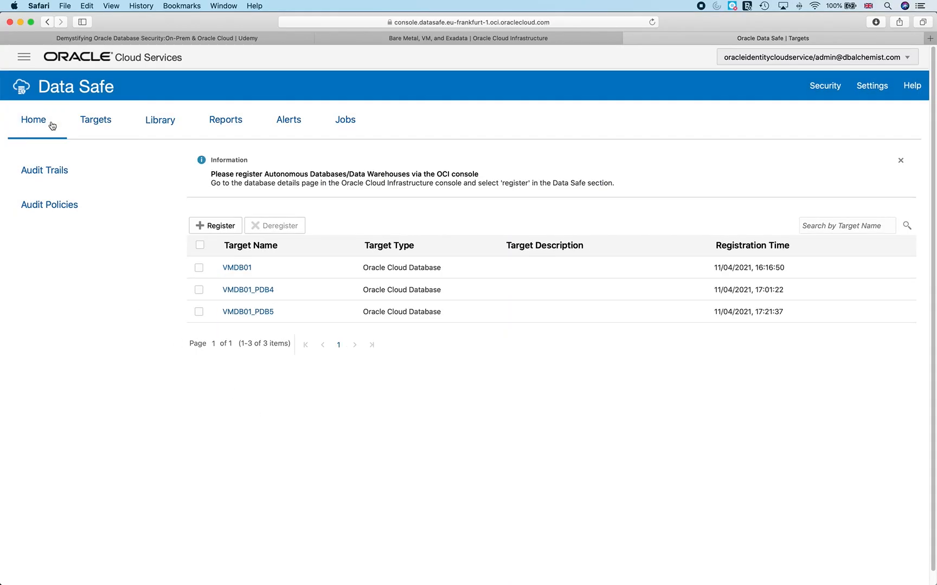
{"action": "left_click", "coordinate": [61, 276]}
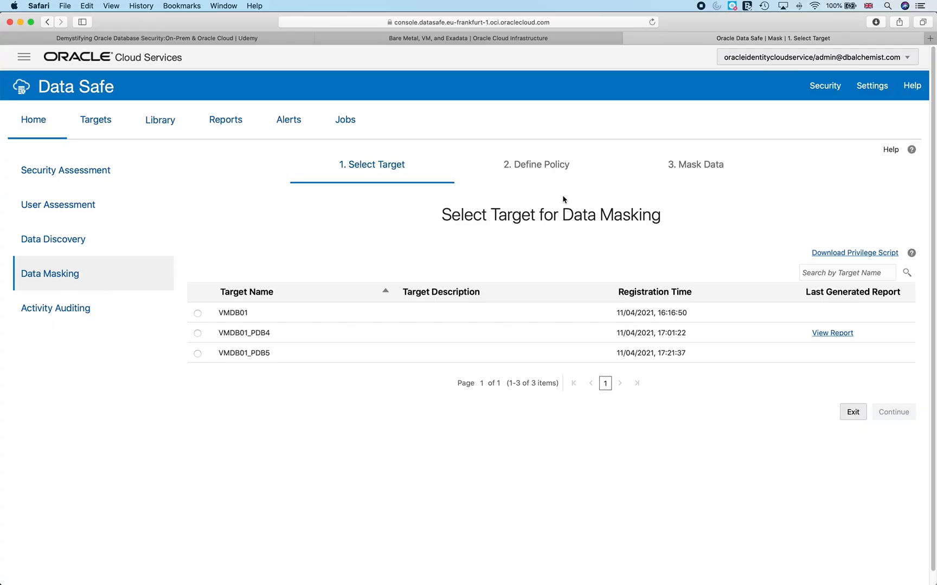
{"action": "left_click", "coordinate": [198, 355]}
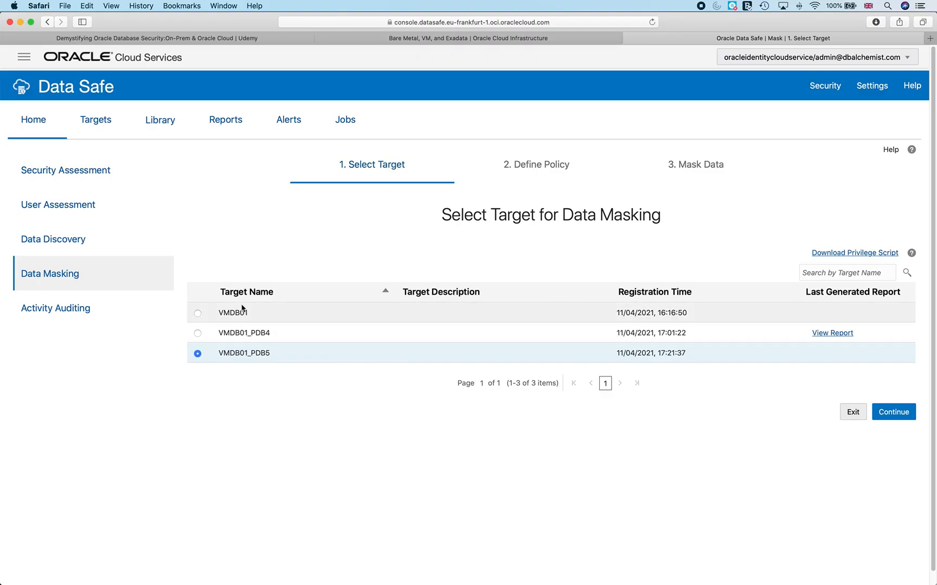
{"action": "left_click", "coordinate": [893, 413]}
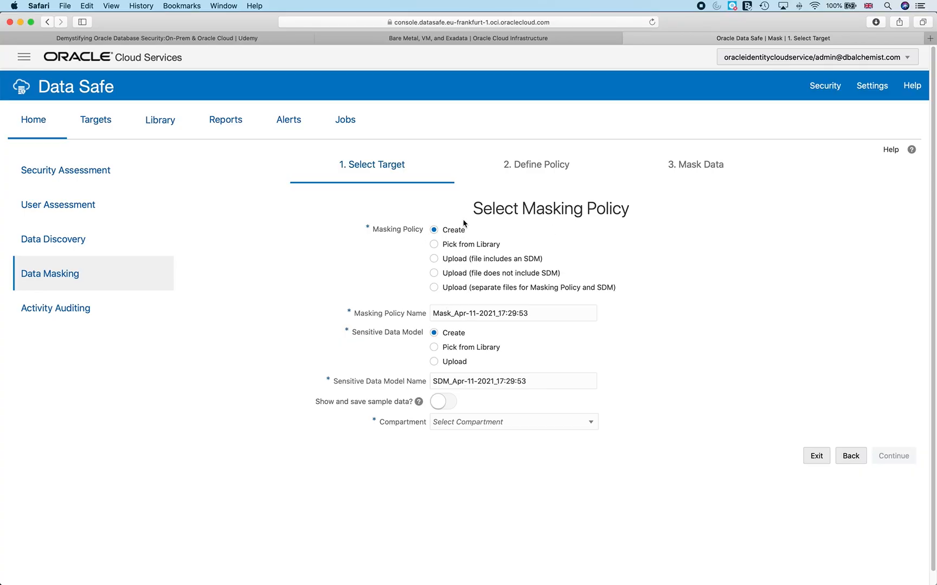
- Assign the new masking policy and sensitive data model to the demo compartment and choose VMDB01_PDB5 as the discovery target
{"action": "left_click", "coordinate": [494, 423]}
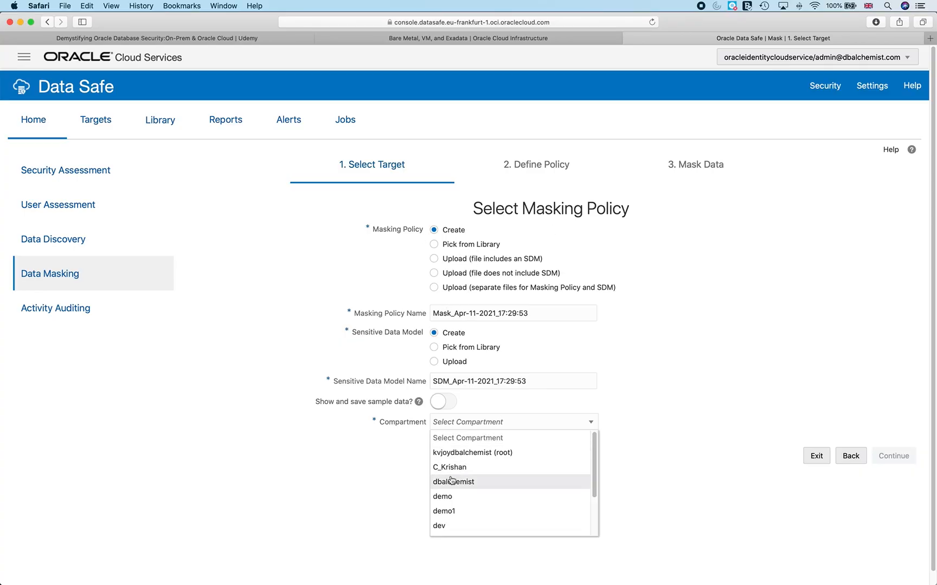
{"action": "left_click", "coordinate": [446, 497]}
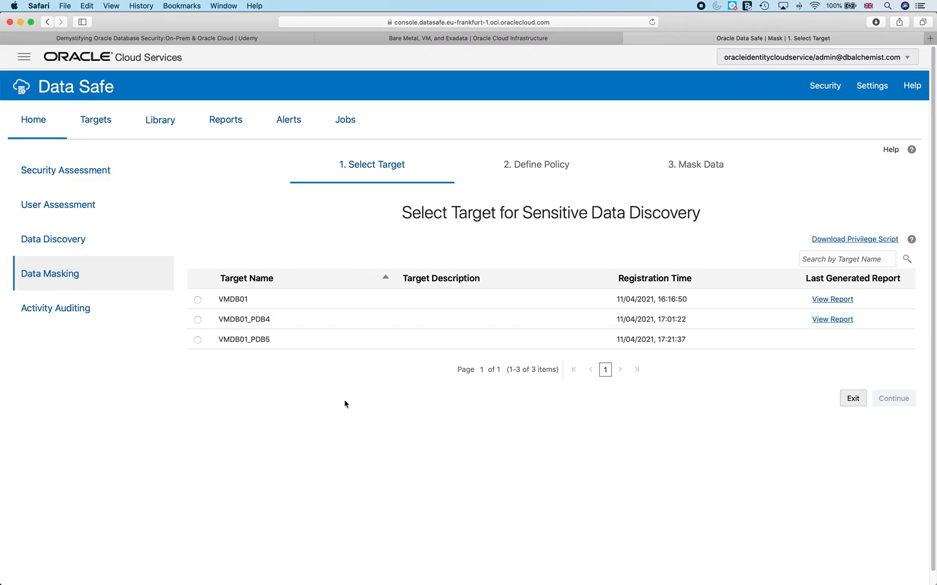
{"action": "left_click", "coordinate": [197, 340]}
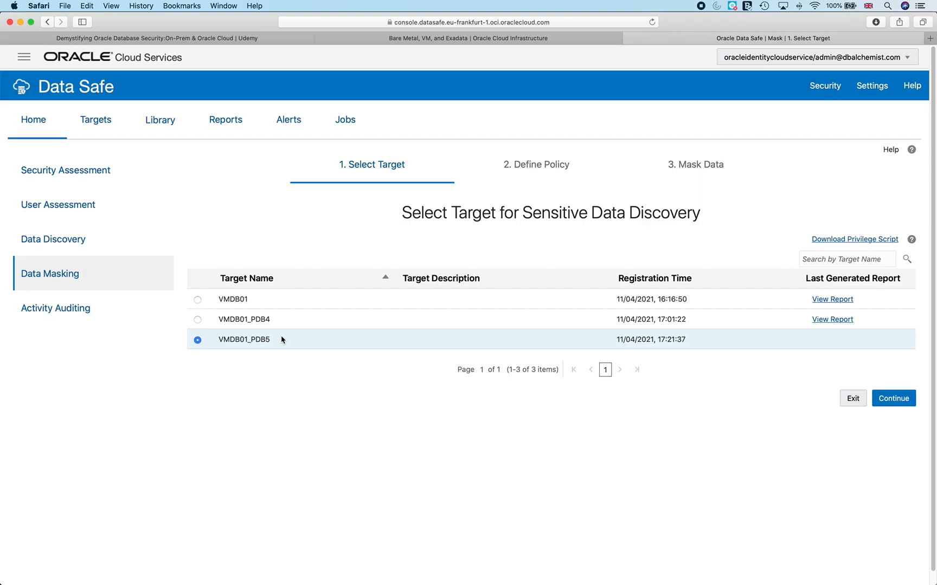
{"action": "left_click", "coordinate": [905, 404]}
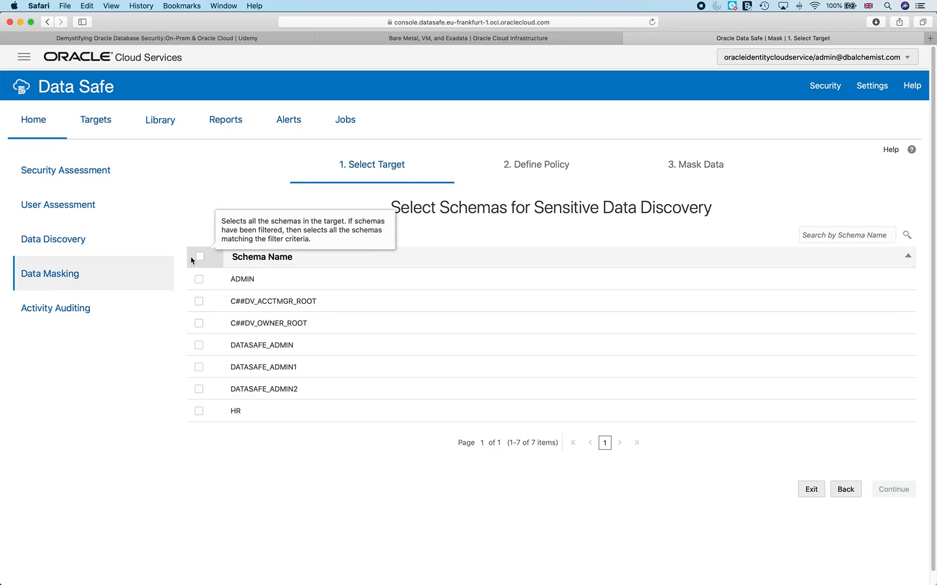
- Run sensitive data discovery on the HR schema with all sensitive types included
{"action": "left_click", "coordinate": [199, 412]}
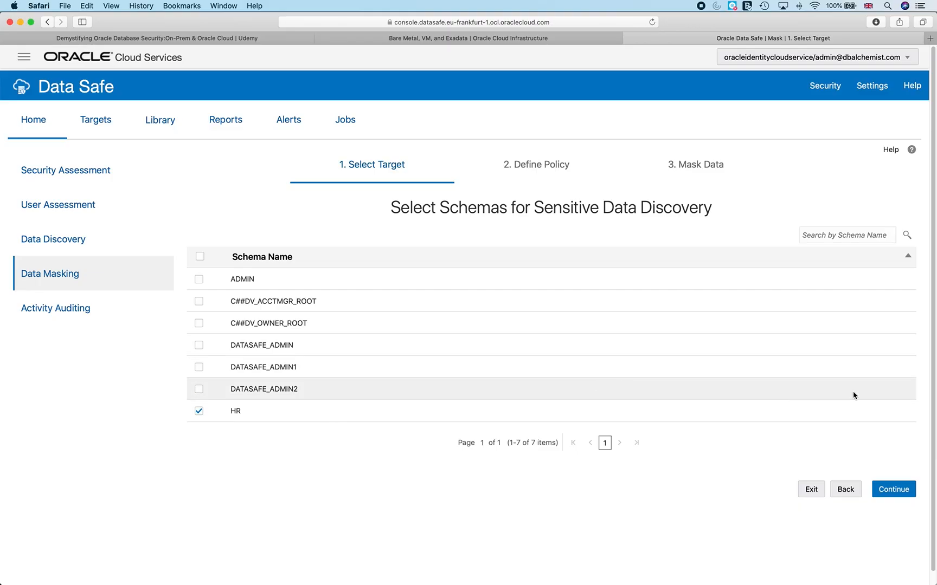
{"action": "left_click", "coordinate": [905, 489]}
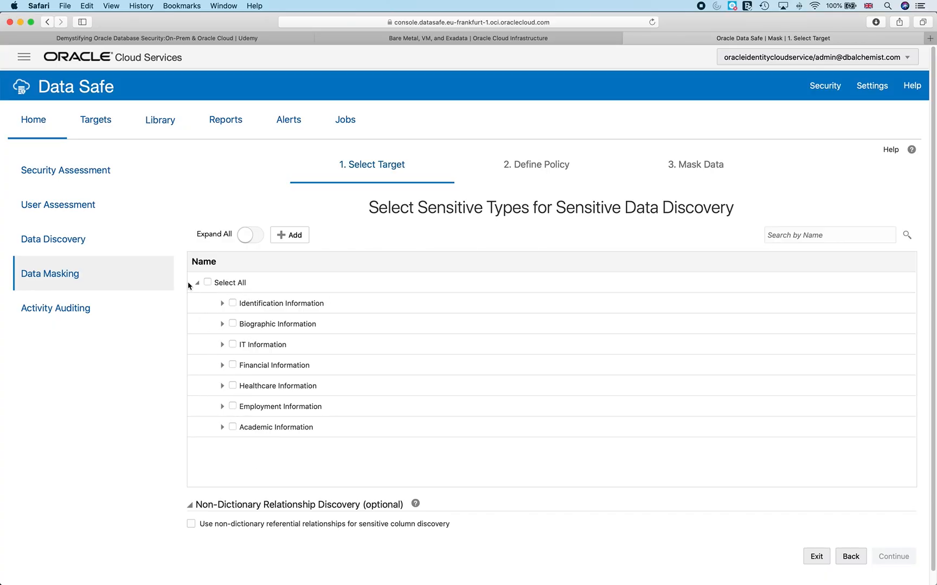
{"action": "left_click", "coordinate": [207, 282]}
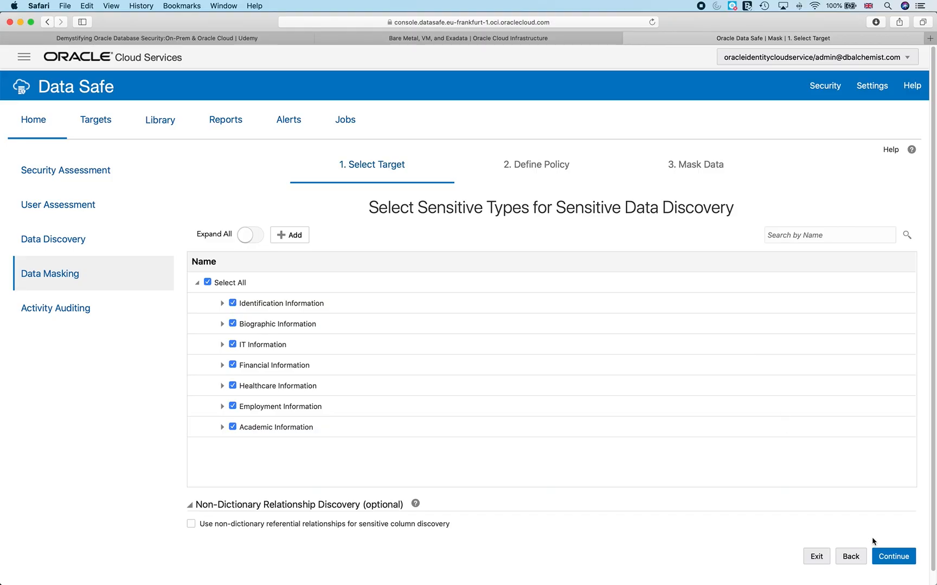
{"action": "left_click", "coordinate": [893, 556]}
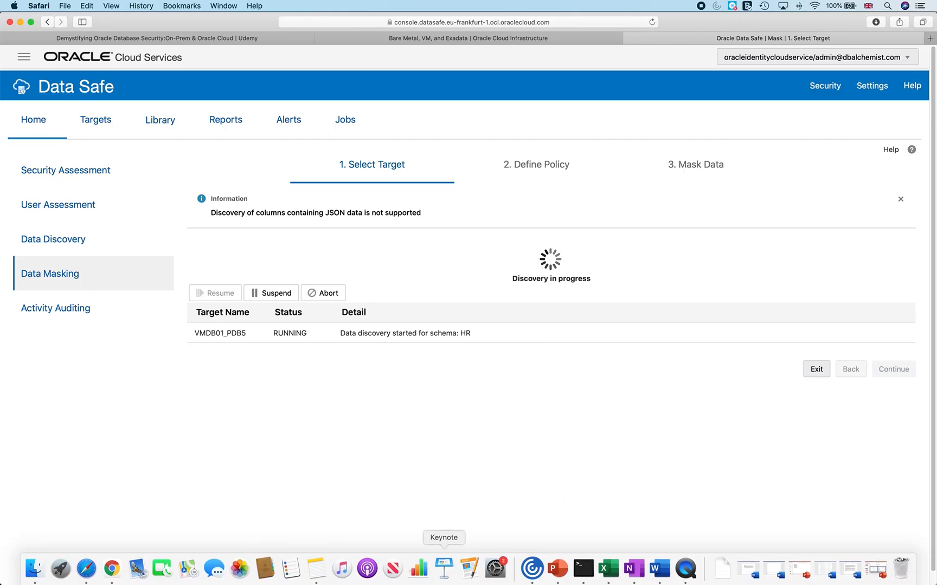
- Switch to Terminal and set the SQL session's container to pdb5
{"action": "left_click", "coordinate": [583, 580]}
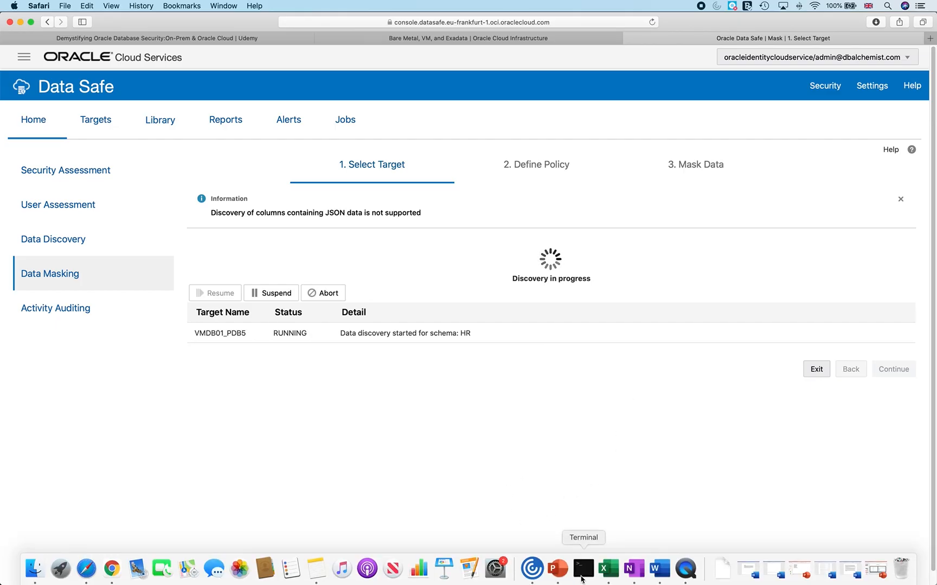
{"action": "type", "text": "alter "}
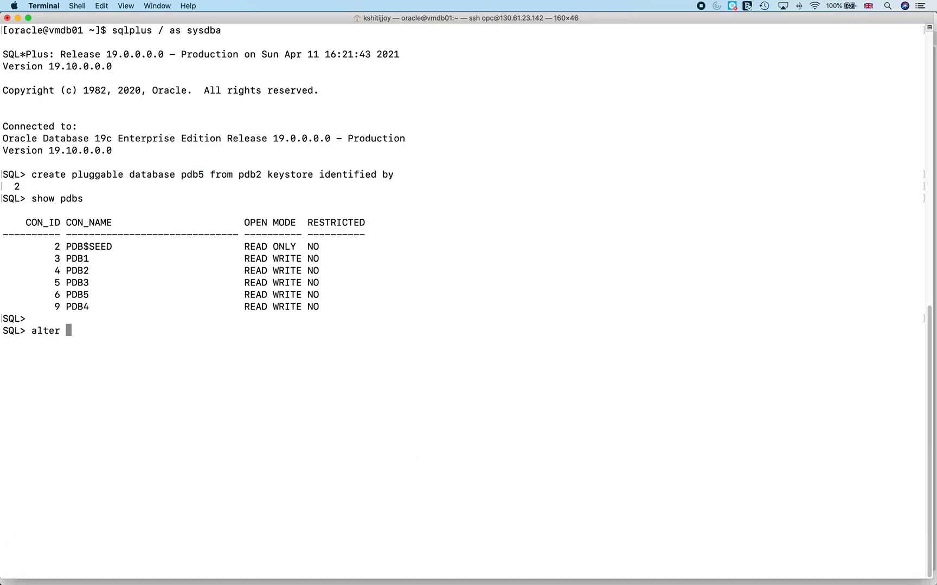
{"action": "type", "text": "session se"}
{"action": "type", "text": "t co"}
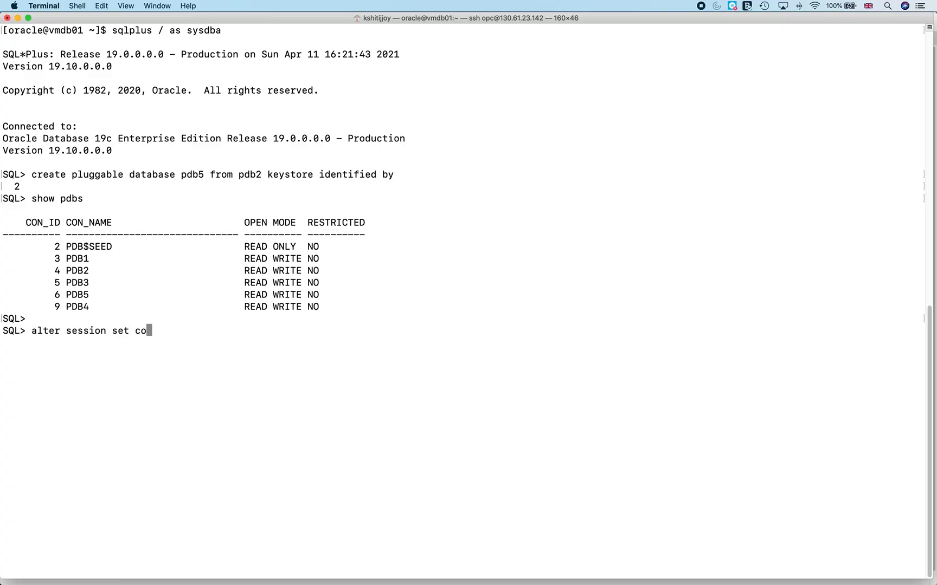
{"action": "type", "text": "ntainer=pdb5;"}
{"action": "key", "text": "Return"}
- Query all columns and rows of the hr.employees table
{"action": "type", "text": "select * fron"}
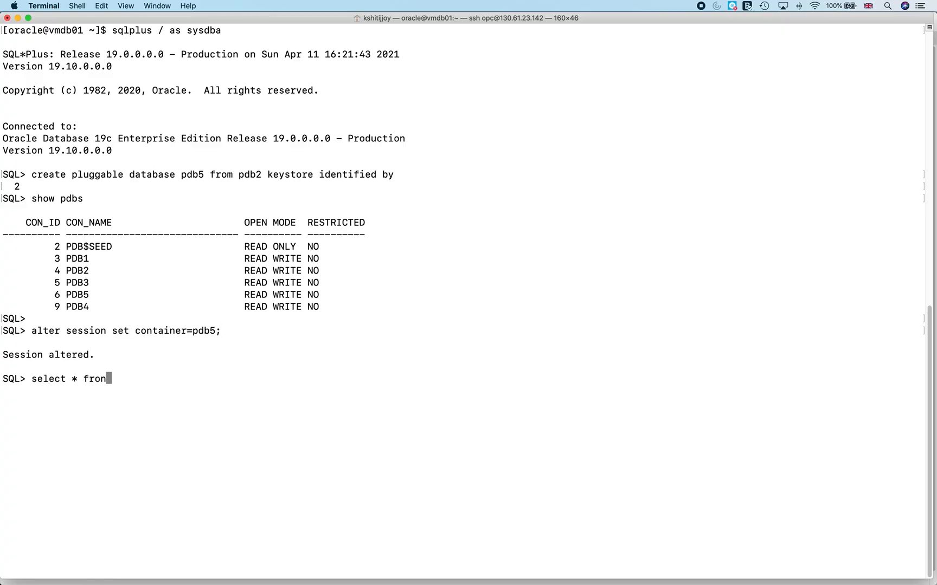
{"action": "key", "text": "BackSpace"}
{"action": "type", "text": "m hv"}
{"action": "key", "text": "BackSpace"}
{"action": "type", "text": "r"}
{"action": "type", "text": ".employees;"}
{"action": "key", "text": "Return"}
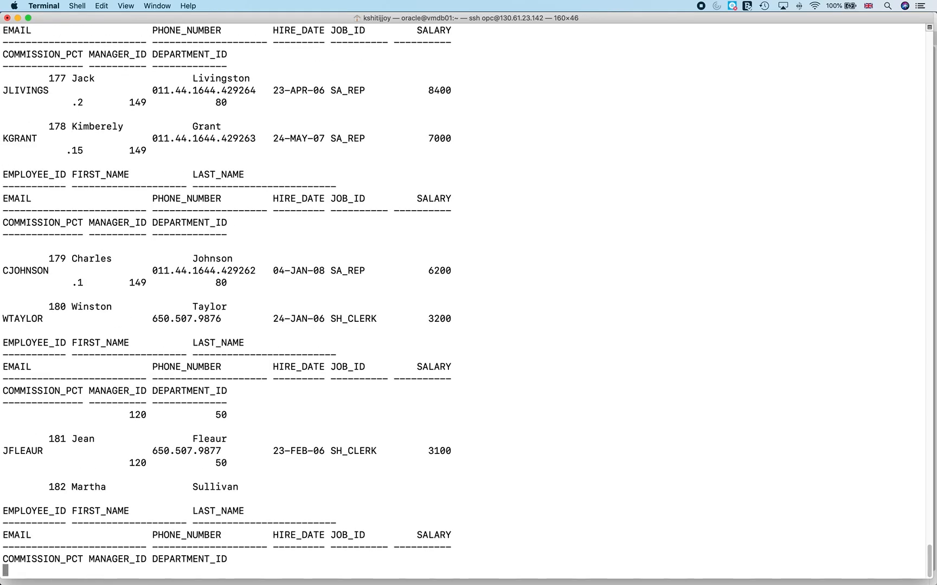
- Set the SQL*Plus line size to 900, rerun the employees query, and highlight part of the name and email data
{"action": "type", "text": "set lines 900"}
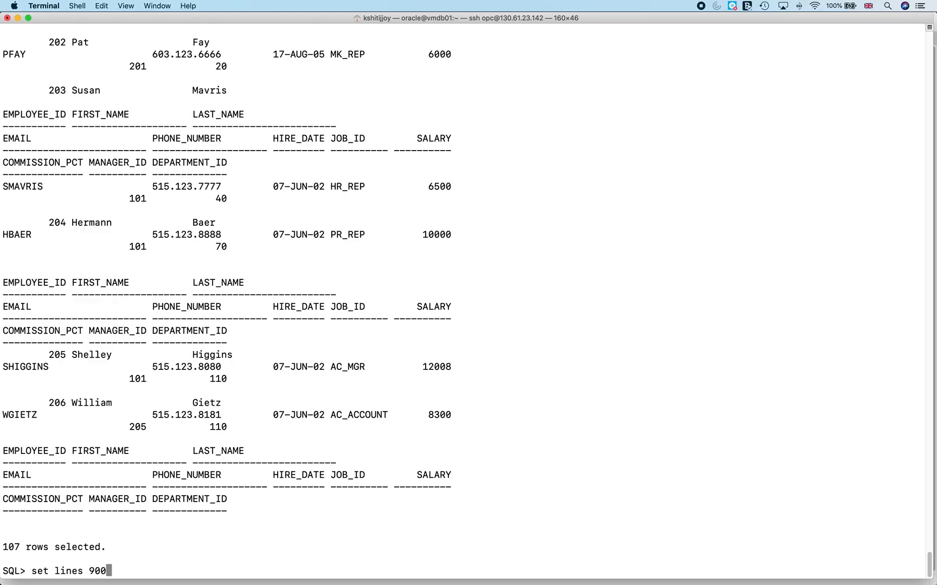
{"action": "key", "text": "Return"}
{"action": "type", "text": "/"}
{"action": "key", "text": "Return"}
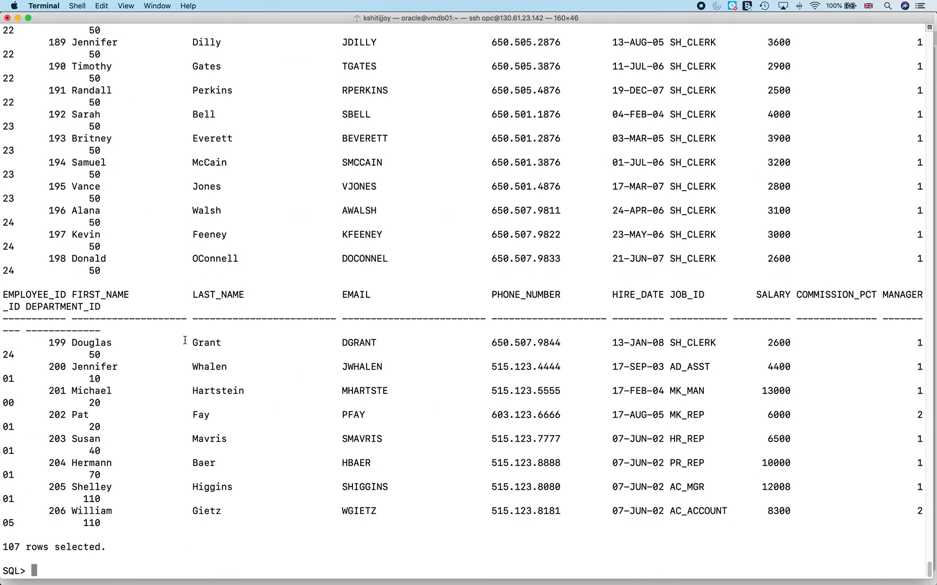
{"action": "left_click_drag", "start_coordinate": [192, 260], "coordinate": [352, 345]}
{"action": "left_click", "coordinate": [500, 339]}
- Switch to Safari and proceed from the finished discovery job to the sensitive data discovery result
{"action": "left_click", "coordinate": [87, 571]}
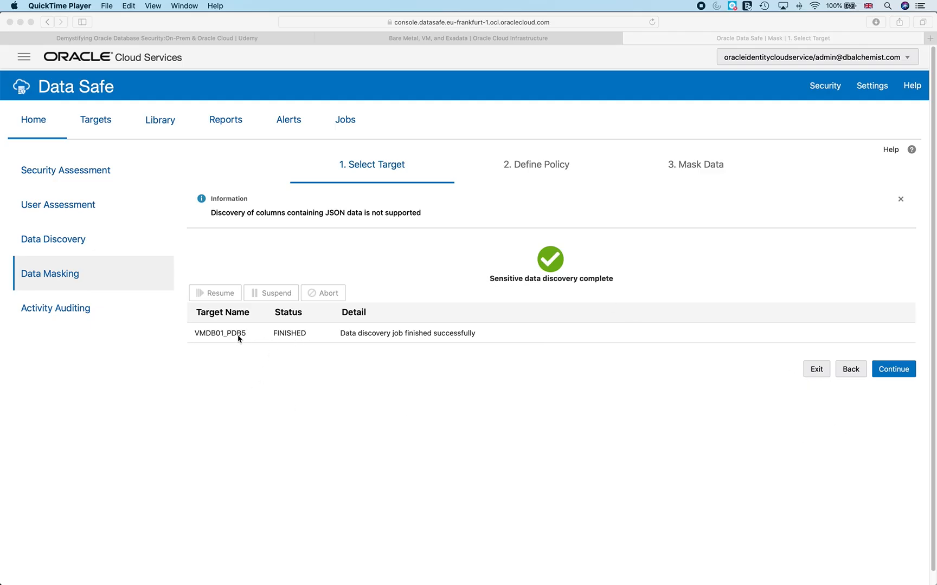
{"action": "left_click", "coordinate": [898, 370]}
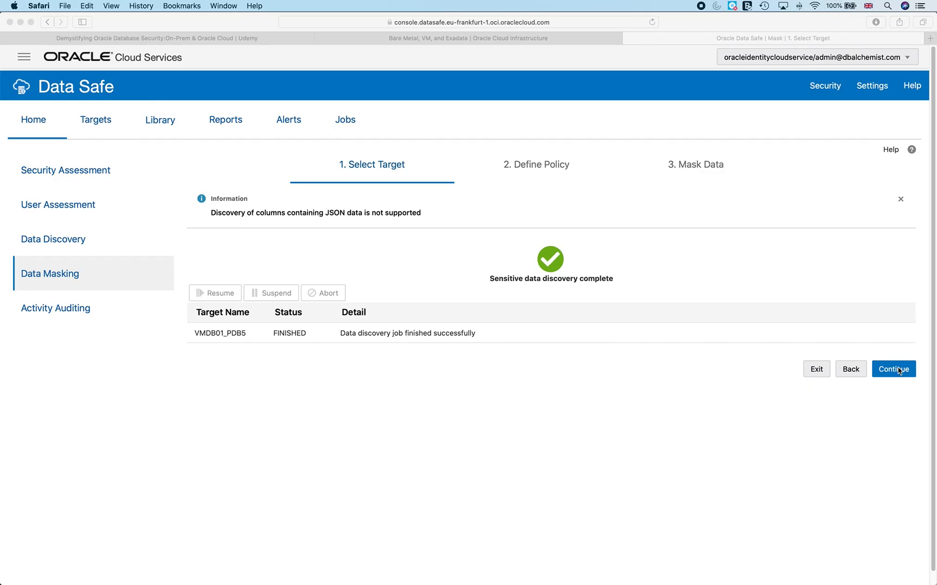
{"action": "left_click", "coordinate": [898, 371]}
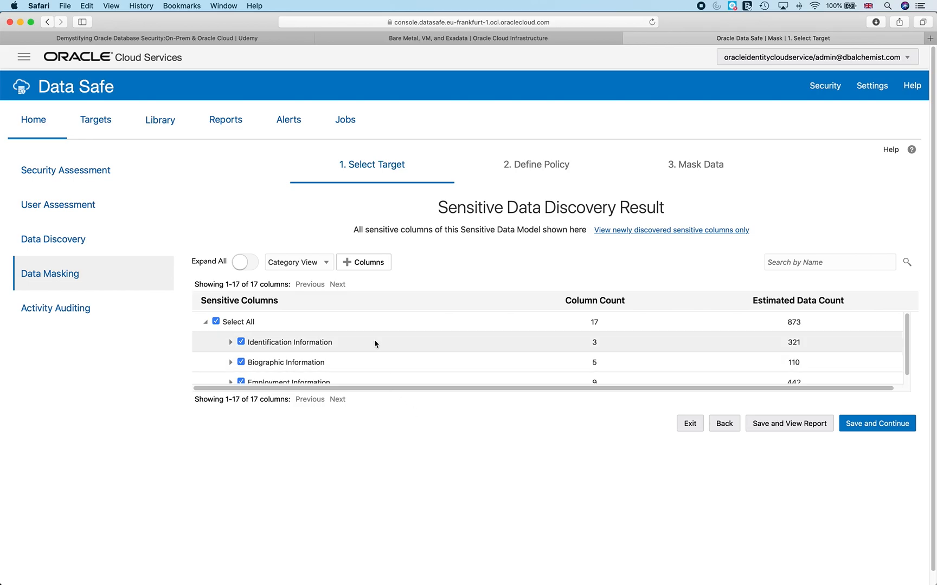
- Expand Identification Information and its Public Identifiers group to examine the discovered sensitive columns
{"action": "scroll", "coordinate": [374, 356], "scroll_direction": "down", "scroll_amount": 1}
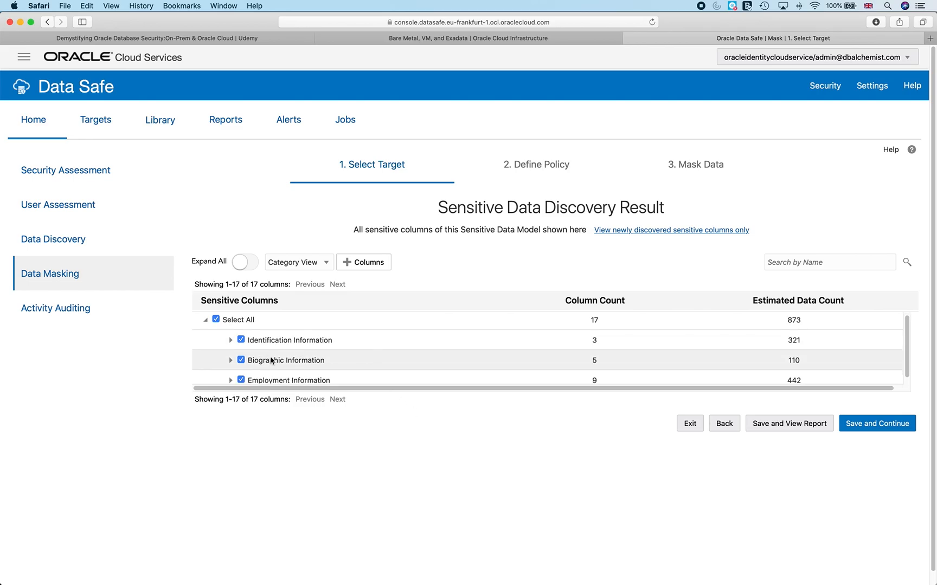
{"action": "left_click", "coordinate": [231, 341]}
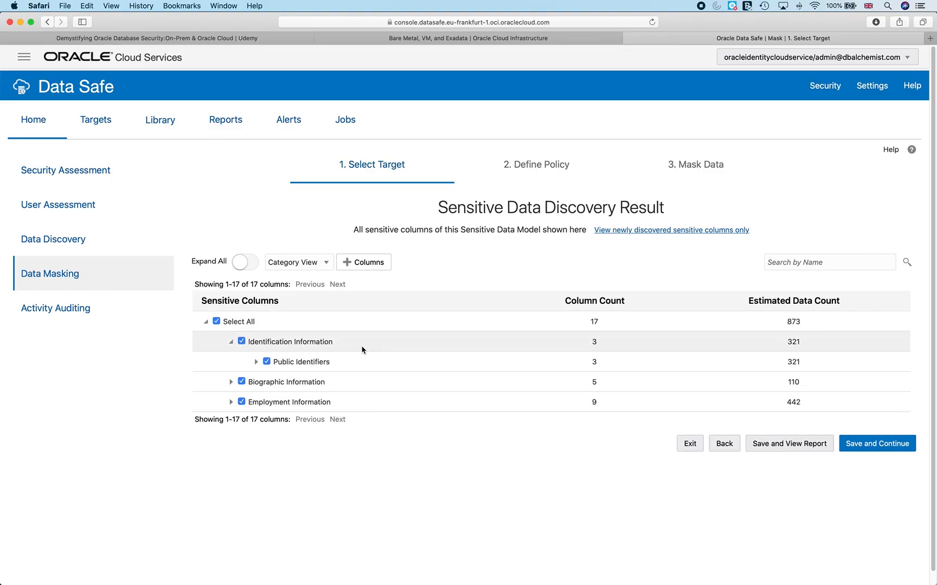
{"action": "left_click", "coordinate": [256, 362]}
{"action": "scroll", "coordinate": [304, 385], "scroll_direction": "down", "scroll_amount": 1}
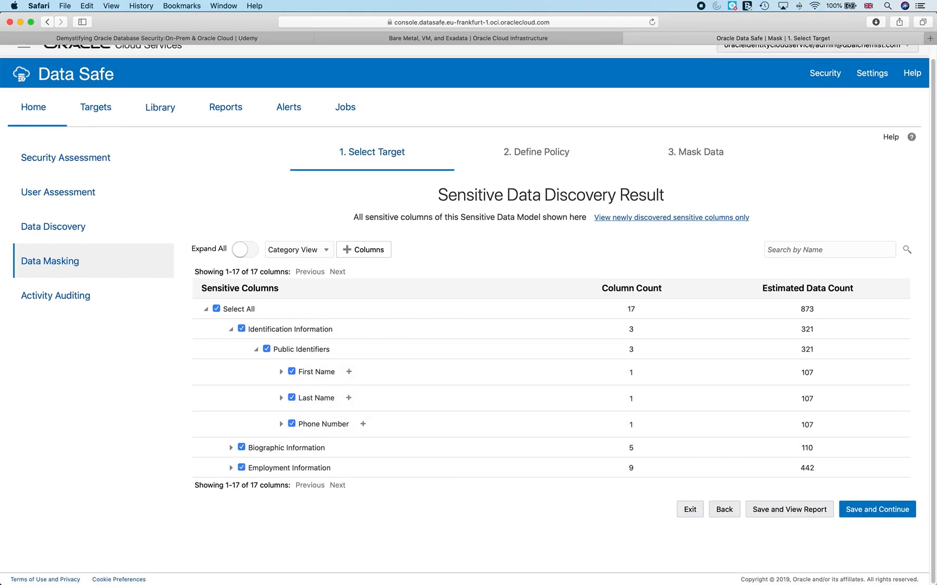
- Check all discovered sensitive columns against the employees output in Terminal, and save the discovery result to continue to the masking policy
{"action": "left_click", "coordinate": [572, 565]}
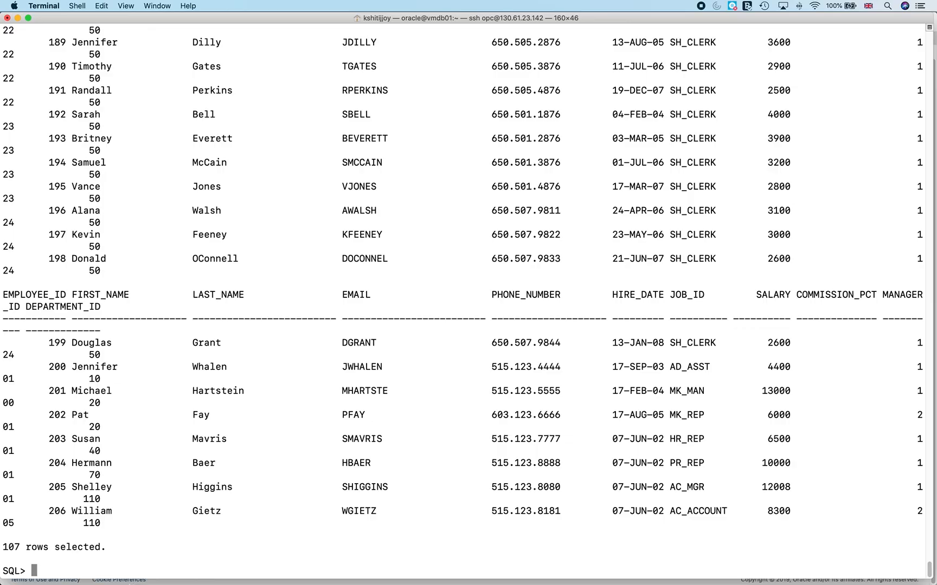
{"action": "left_click", "coordinate": [87, 571]}
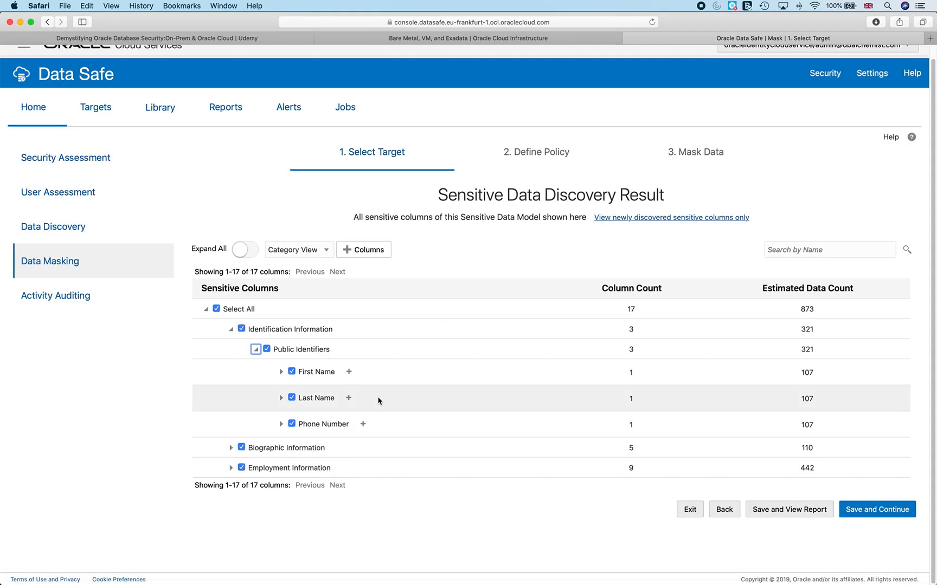
{"action": "left_click", "coordinate": [245, 250]}
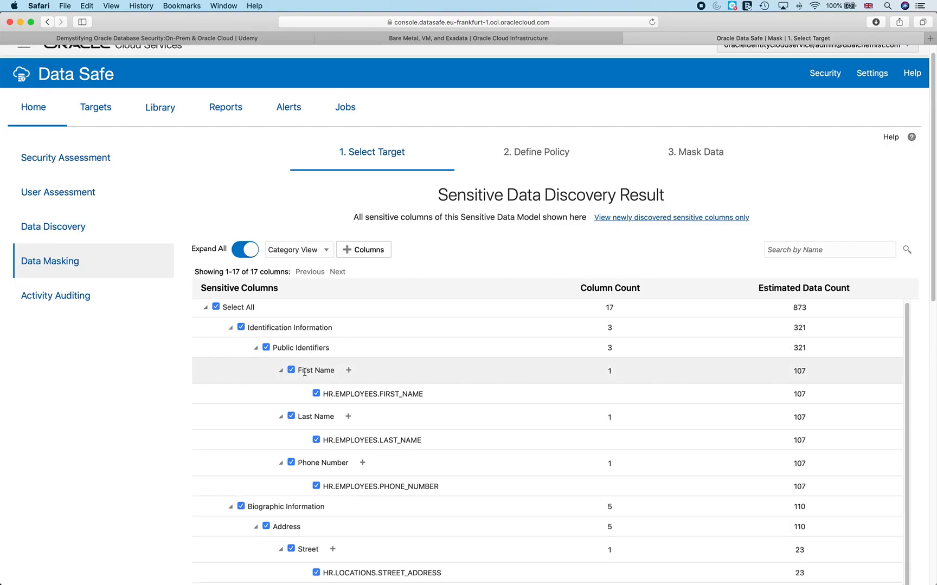
{"action": "scroll", "coordinate": [385, 420], "scroll_direction": "up", "scroll_amount": 2}
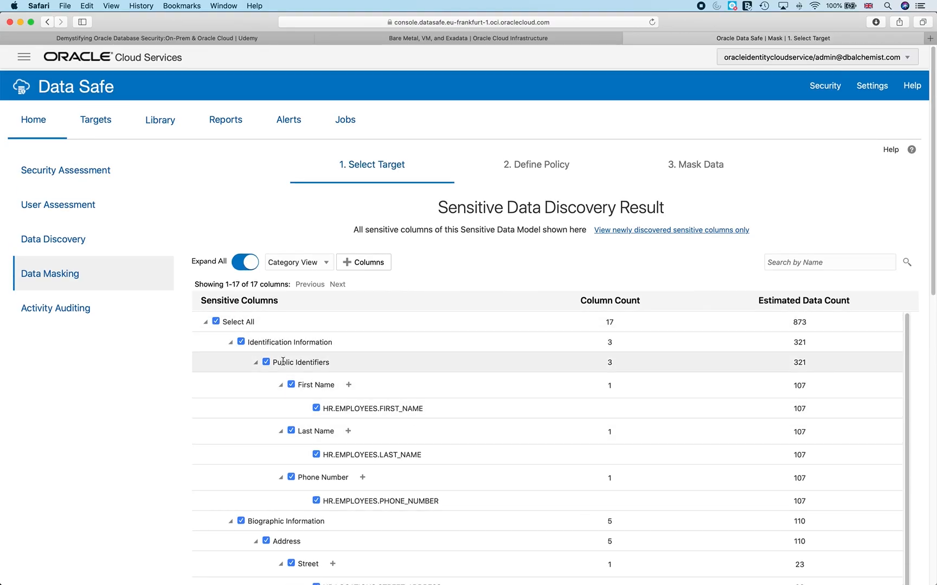
{"action": "left_click", "coordinate": [246, 262]}
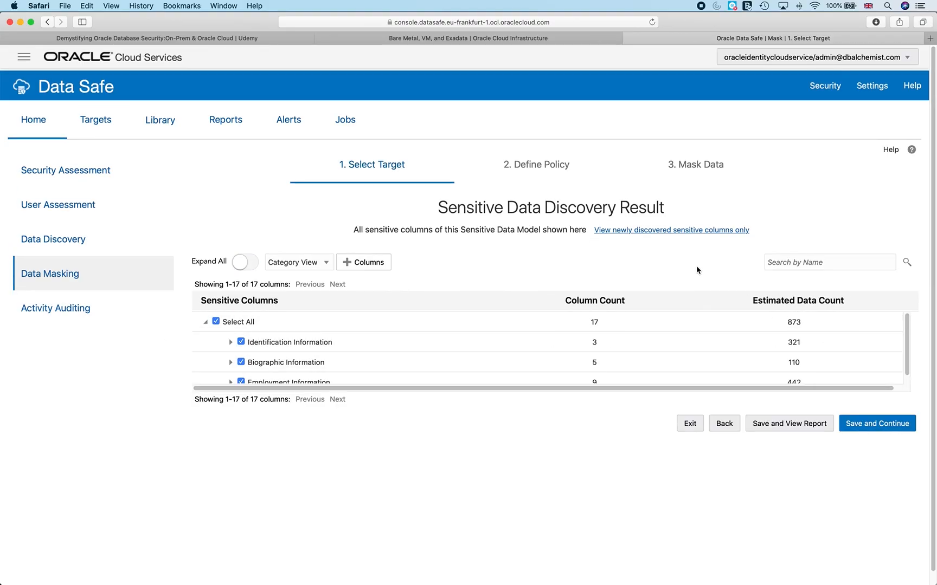
{"action": "left_click", "coordinate": [877, 424]}
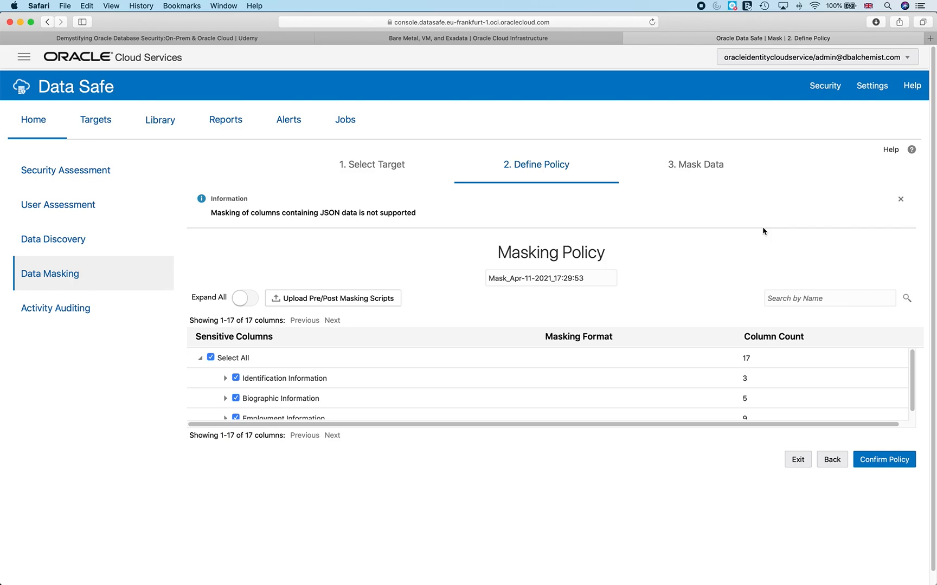
- Expand all categories of the masking policy and view the masking format options for HR.EMPLOYEES.FIRST_NAME
{"action": "left_click", "coordinate": [248, 298]}
{"action": "scroll", "coordinate": [389, 335], "scroll_direction": "down", "scroll_amount": 5}
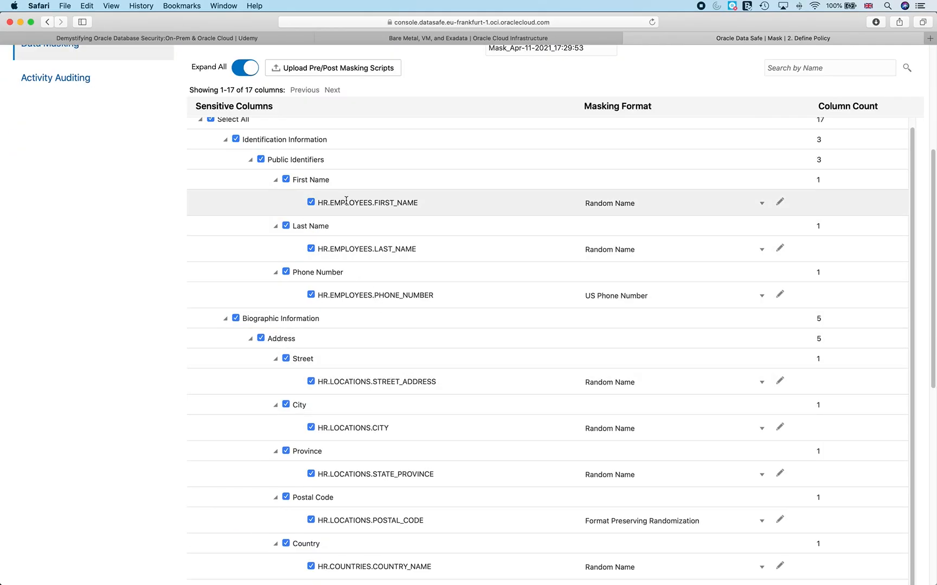
{"action": "left_click_drag", "start_coordinate": [358, 202], "coordinate": [397, 202]}
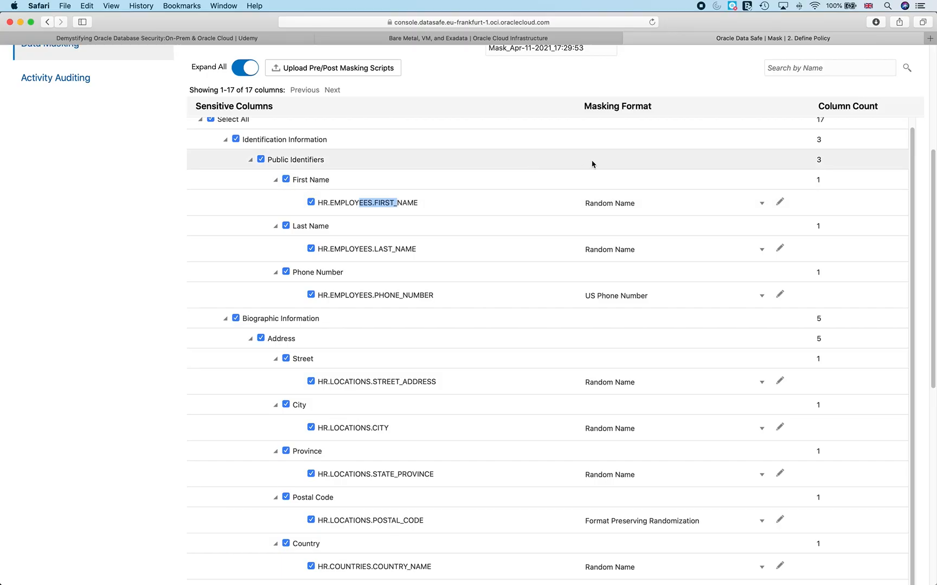
{"action": "left_click", "coordinate": [591, 204]}
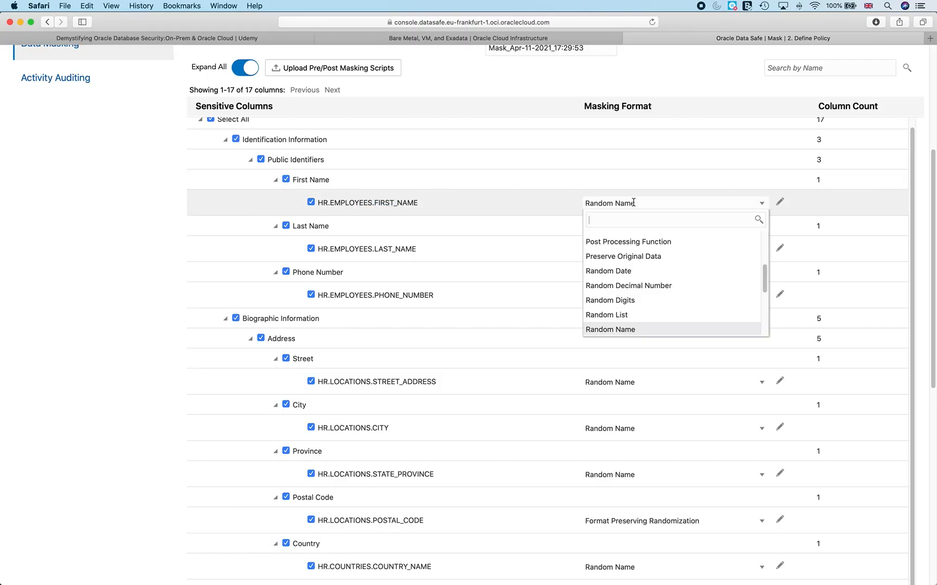
{"action": "left_click", "coordinate": [348, 250]}
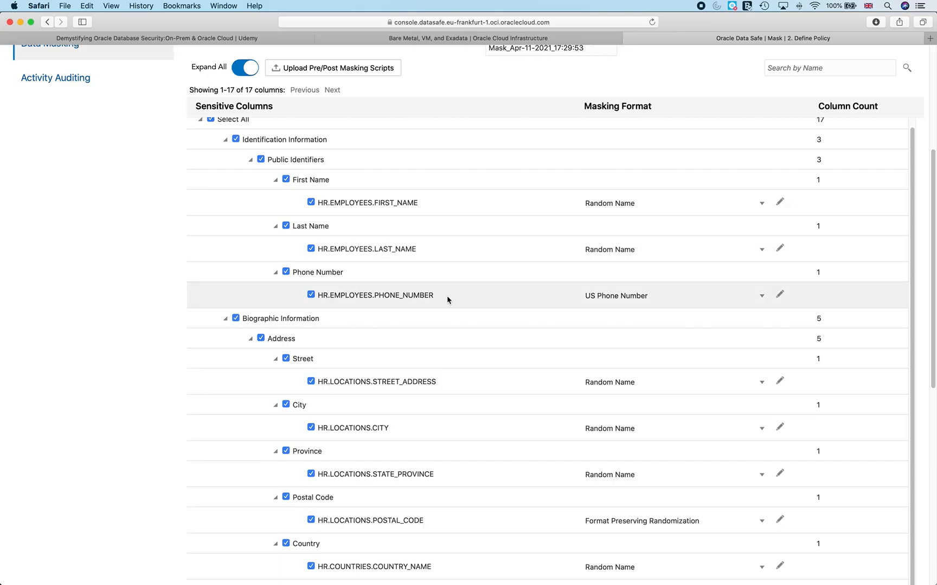
- View the masking format options for HR.EMPLOYEES.PHONE_NUMBER and look through the formats assigned to the other sensitive columns
{"action": "mouse_move", "coordinate": [495, 579]}
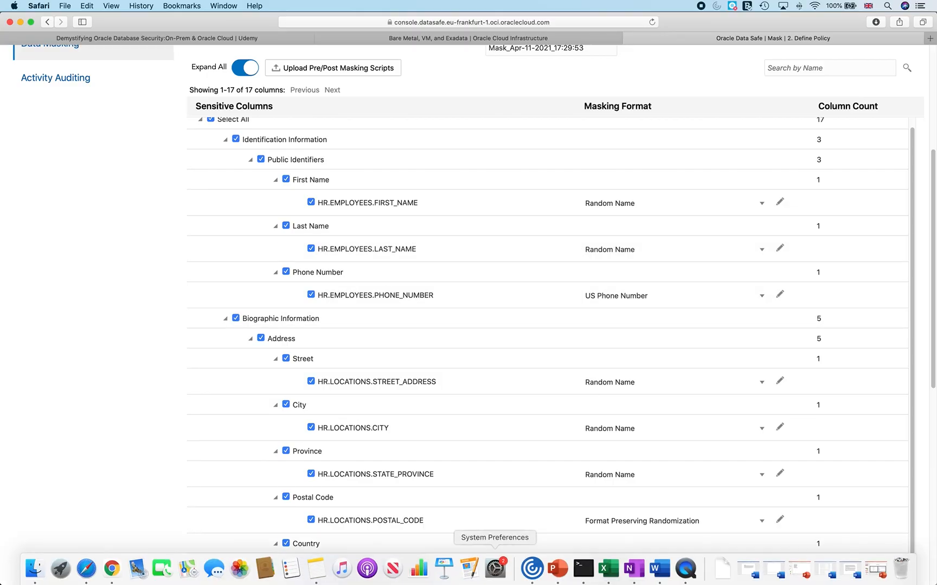
{"action": "left_click", "coordinate": [761, 298]}
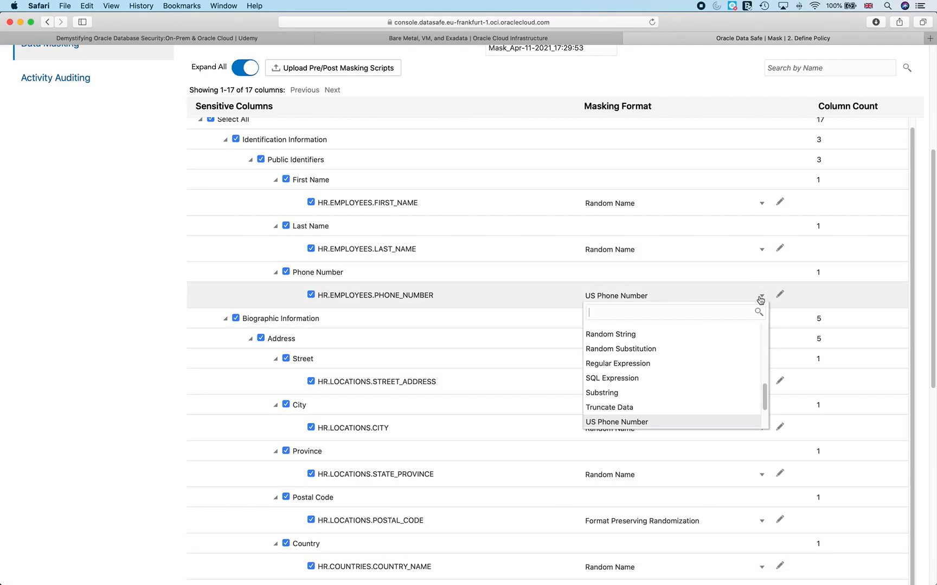
{"action": "scroll", "coordinate": [761, 300], "scroll_direction": "down", "scroll_amount": 5}
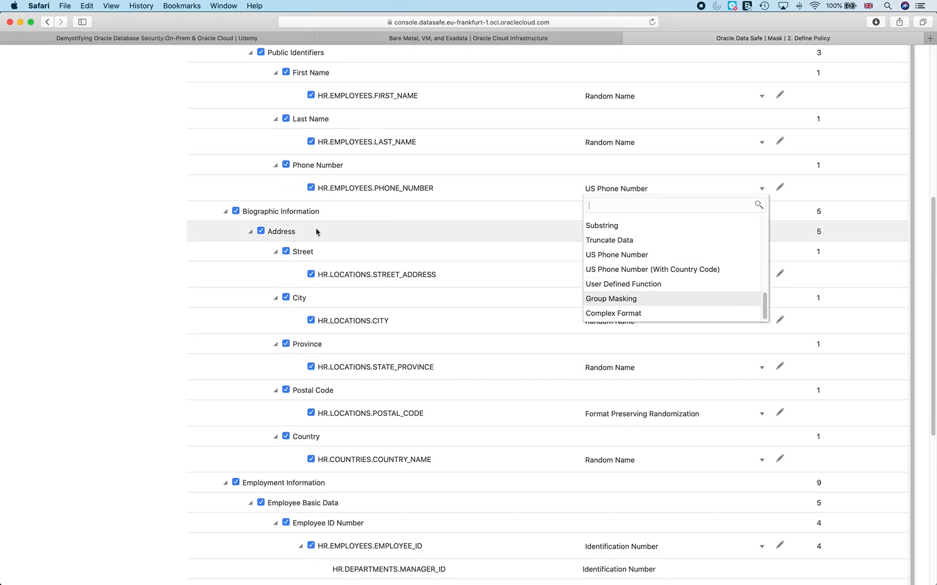
{"action": "scroll", "coordinate": [485, 186], "scroll_direction": "up", "scroll_amount": 10}
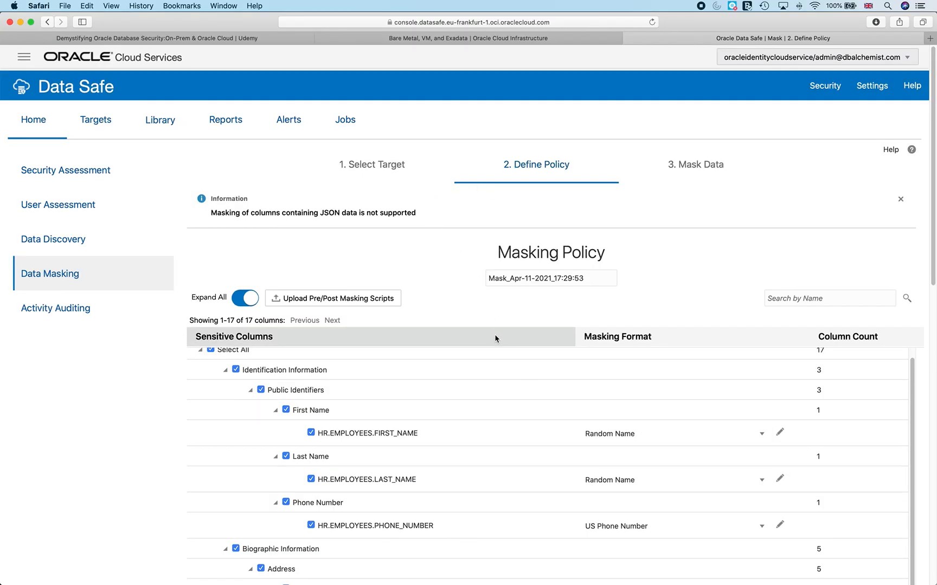
{"action": "scroll", "coordinate": [495, 334], "scroll_direction": "down", "scroll_amount": 1}
{"action": "scroll", "coordinate": [497, 383], "scroll_direction": "down", "scroll_amount": 7}
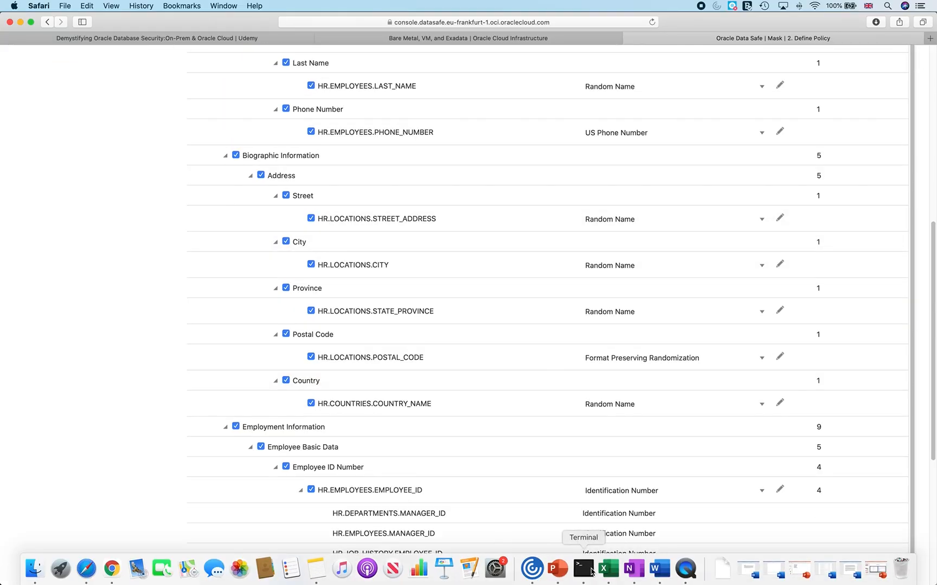
- Look at the employees data in Terminal once more, return to the masking policy in Safari and collapse its column list
{"action": "left_click", "coordinate": [582, 568]}
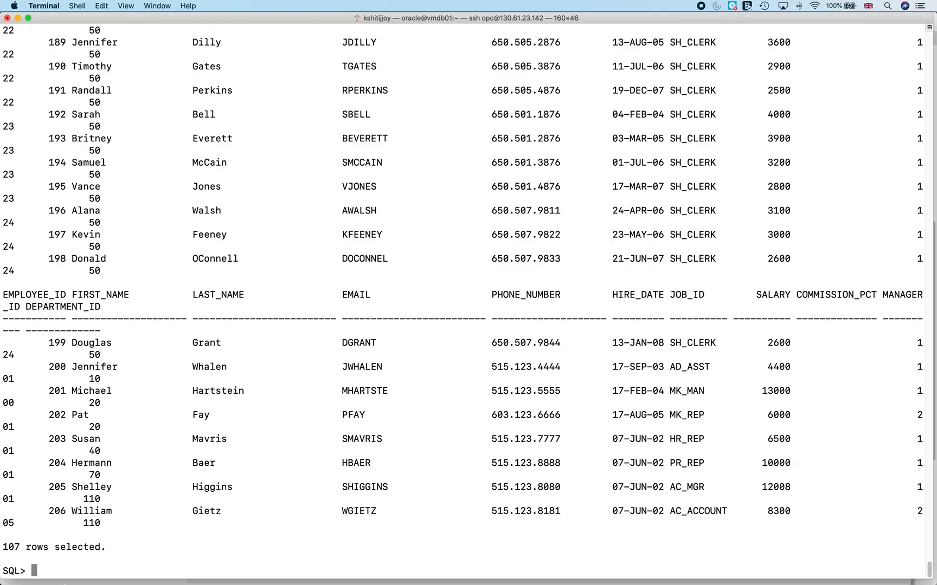
{"action": "left_click", "coordinate": [85, 576]}
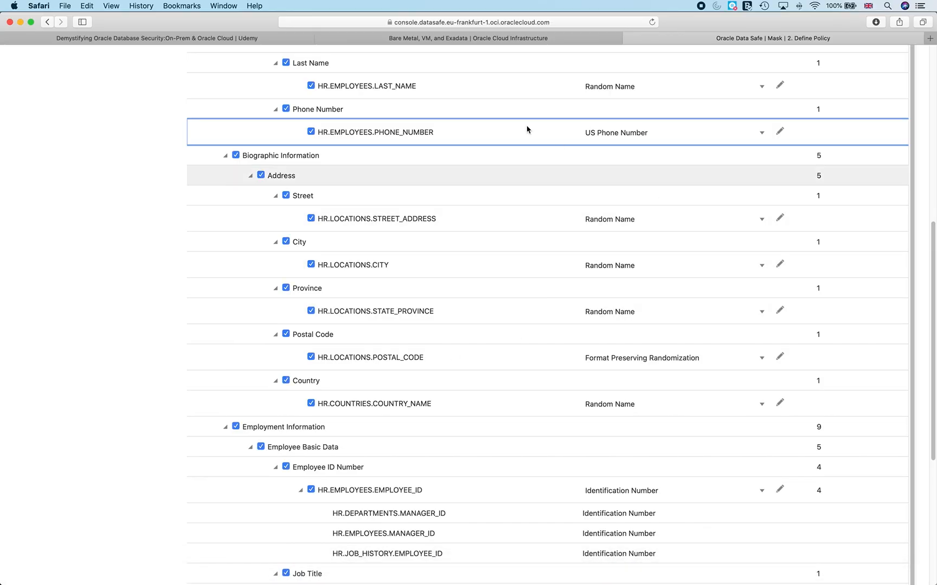
{"action": "scroll", "coordinate": [305, 182], "scroll_direction": "up", "scroll_amount": 10}
{"action": "left_click", "coordinate": [245, 298]}
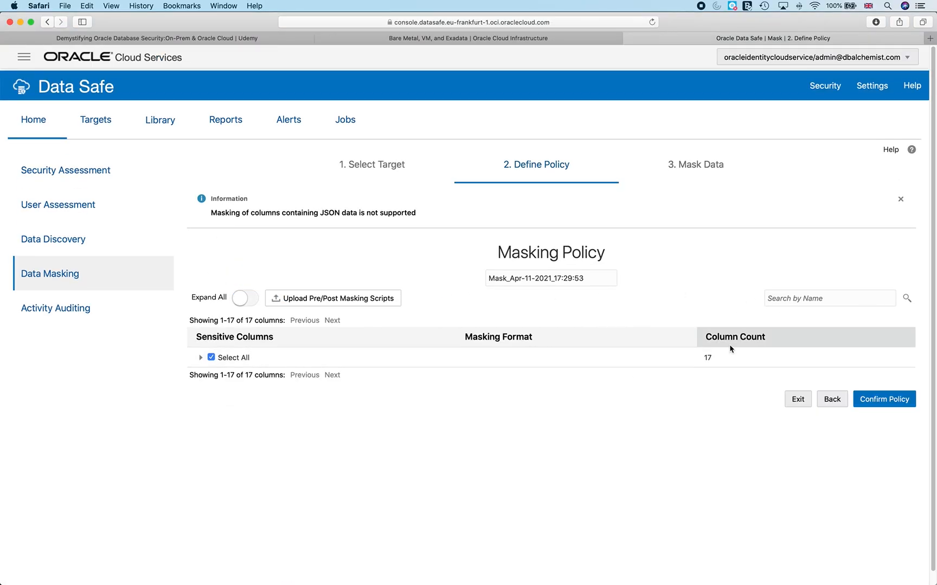
- Confirm the masking policy, keep the schedule at Right Now, check the target VMDB01_PDB5 and submit the masking job
{"action": "left_click", "coordinate": [886, 404]}
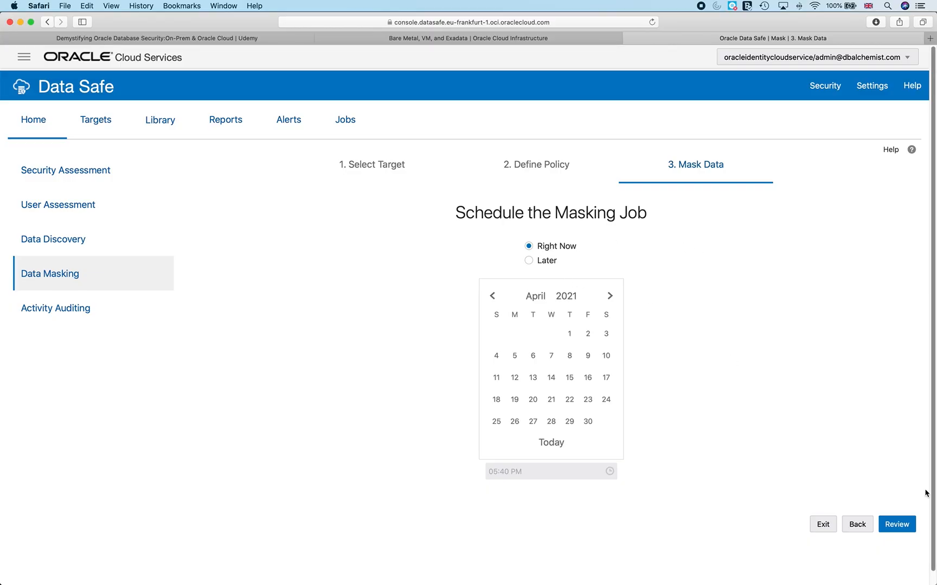
{"action": "left_click", "coordinate": [903, 526]}
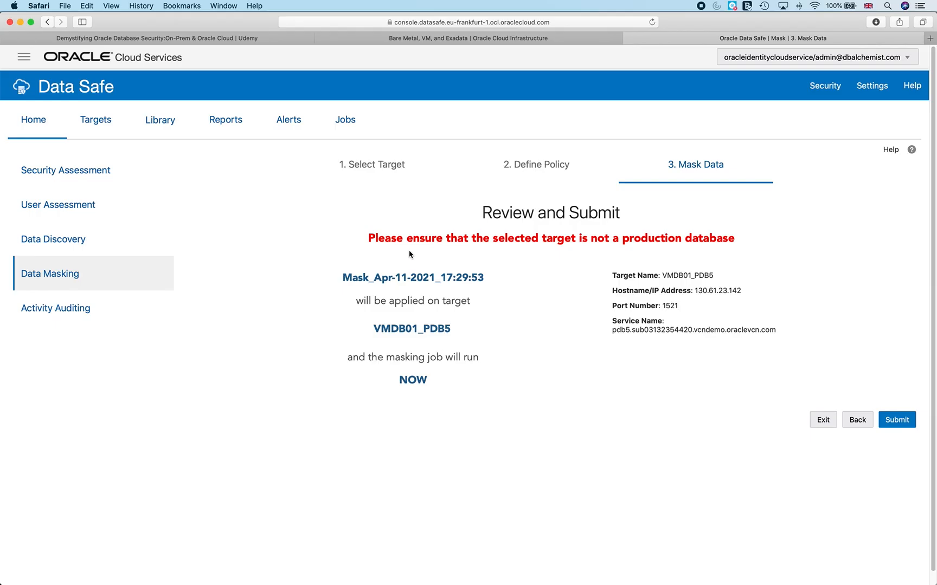
{"action": "left_click_drag", "start_coordinate": [372, 236], "coordinate": [731, 241]}
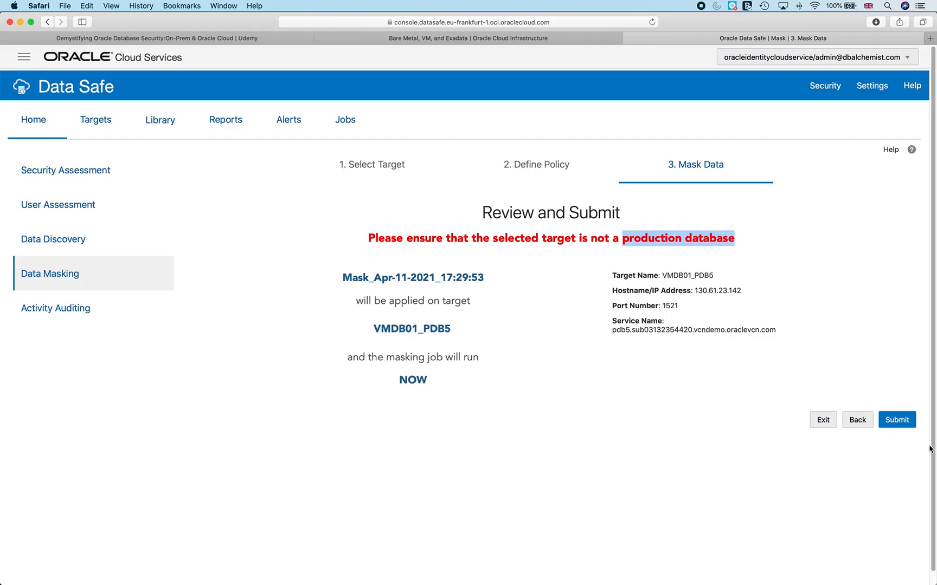
{"action": "double_click", "coordinate": [443, 329]}
{"action": "left_click", "coordinate": [590, 418]}
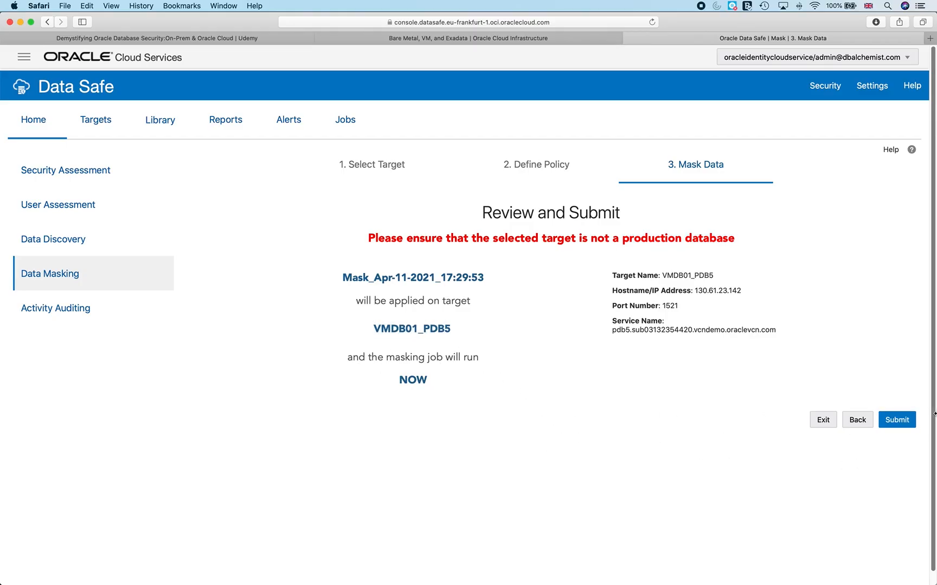
{"action": "left_click", "coordinate": [897, 420]}
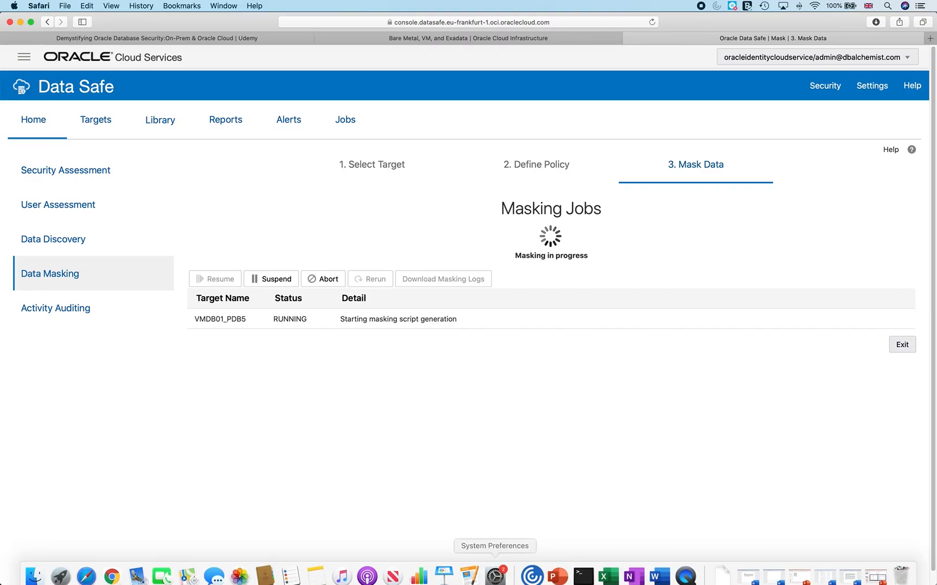
- Switch to Terminal, rerun the employees query while the masking job is running, and return to Safari to check the job's status
{"action": "left_click", "coordinate": [580, 568]}
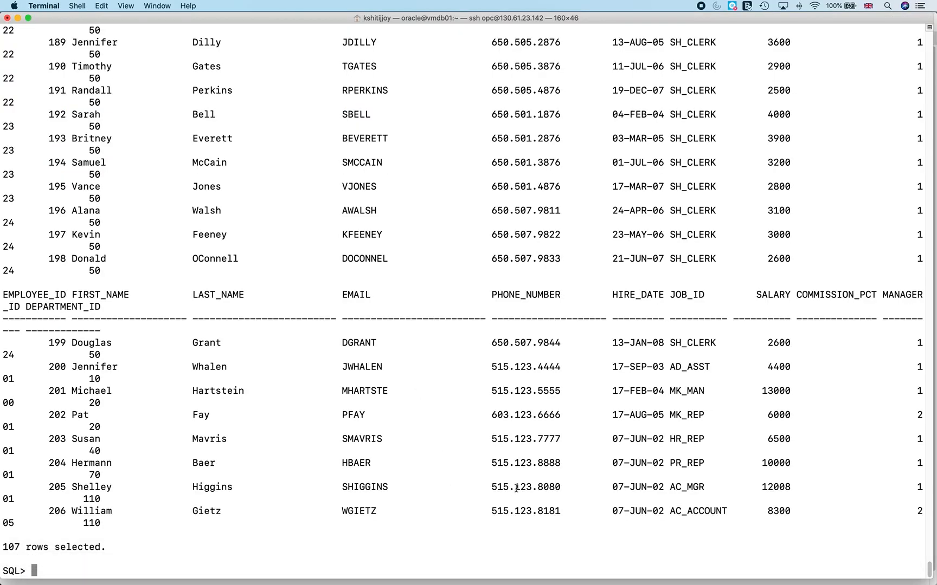
{"action": "key", "text": "Return"}
{"action": "key", "text": "Return"}
{"action": "type", "text": "/"}
{"action": "key", "text": "Return"}
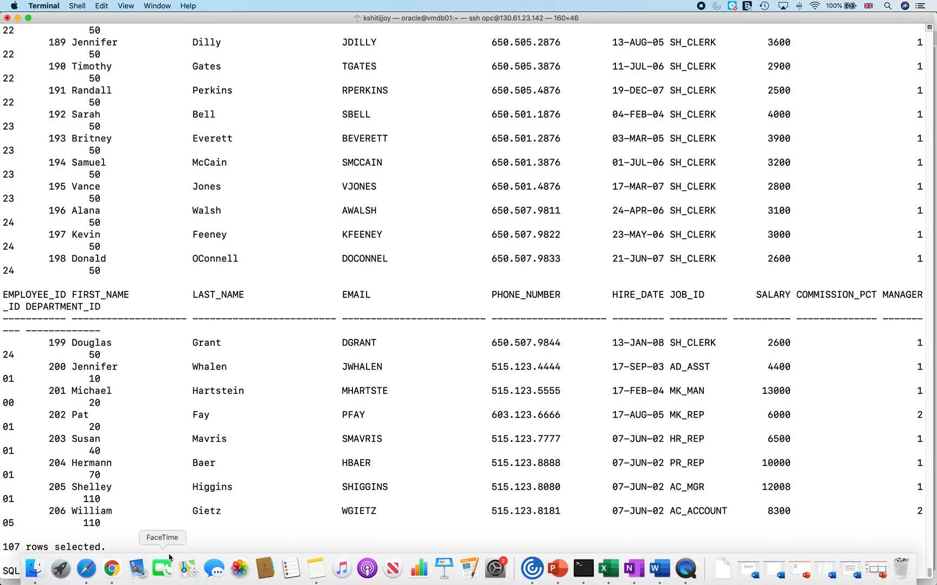
{"action": "left_click", "coordinate": [108, 568]}
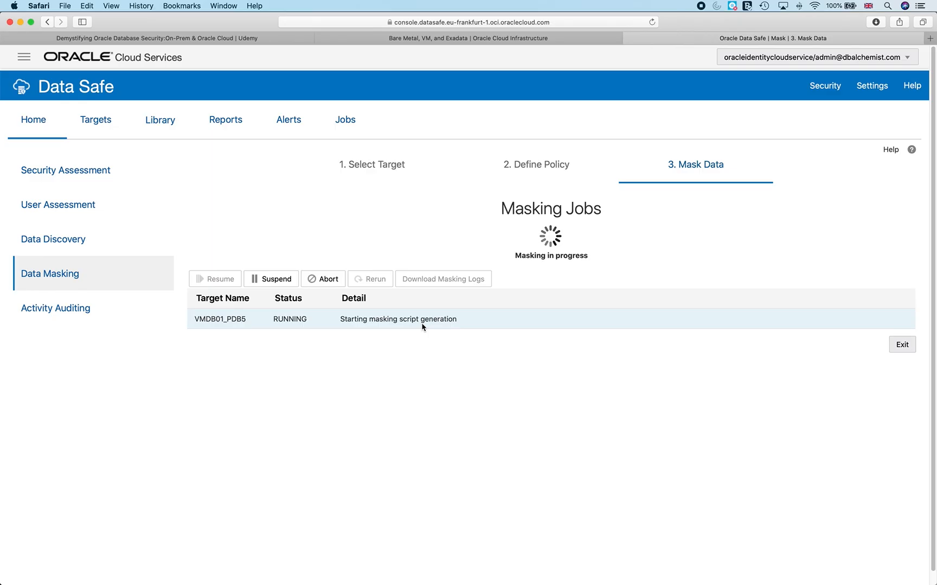
- Repeat the employees query in Terminal and go back to the Masking Jobs page in Safari to check its progress
{"action": "mouse_move", "coordinate": [495, 574]}
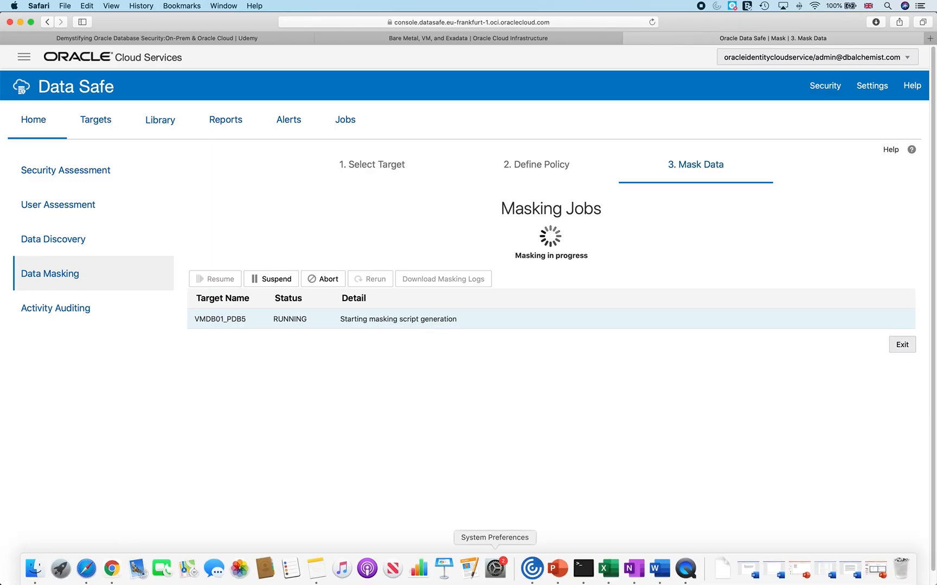
{"action": "left_click", "coordinate": [583, 568]}
{"action": "type", "text": "/"}
{"action": "key", "text": "Return"}
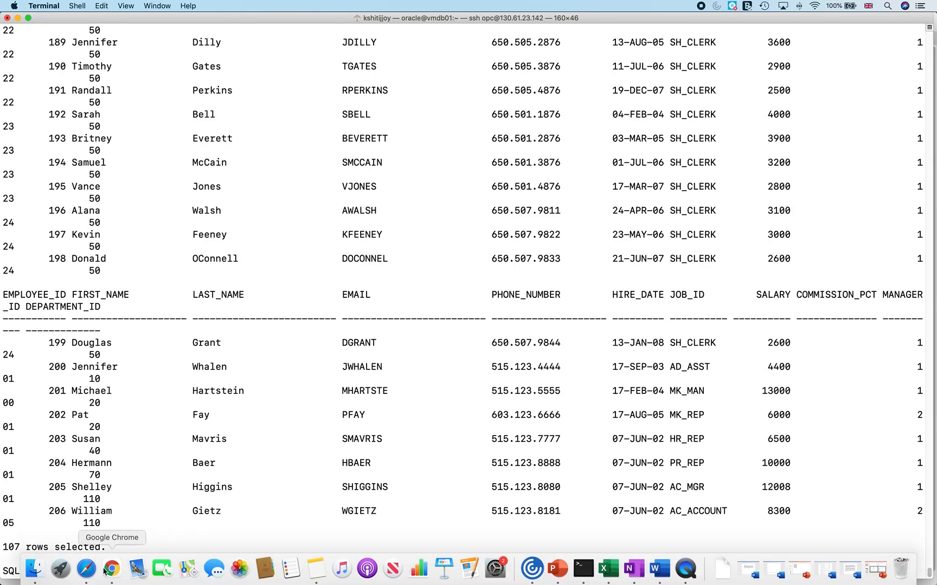
{"action": "left_click", "coordinate": [96, 568]}
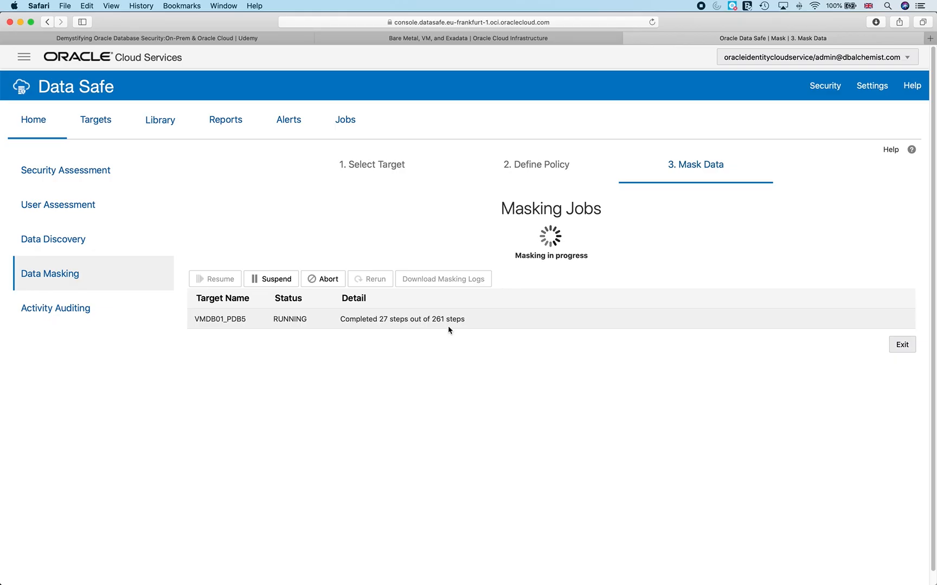
- Switch to Terminal, highlight part of the existing employees output, and run the buffered employees query again with r
{"action": "left_click", "coordinate": [583, 577]}
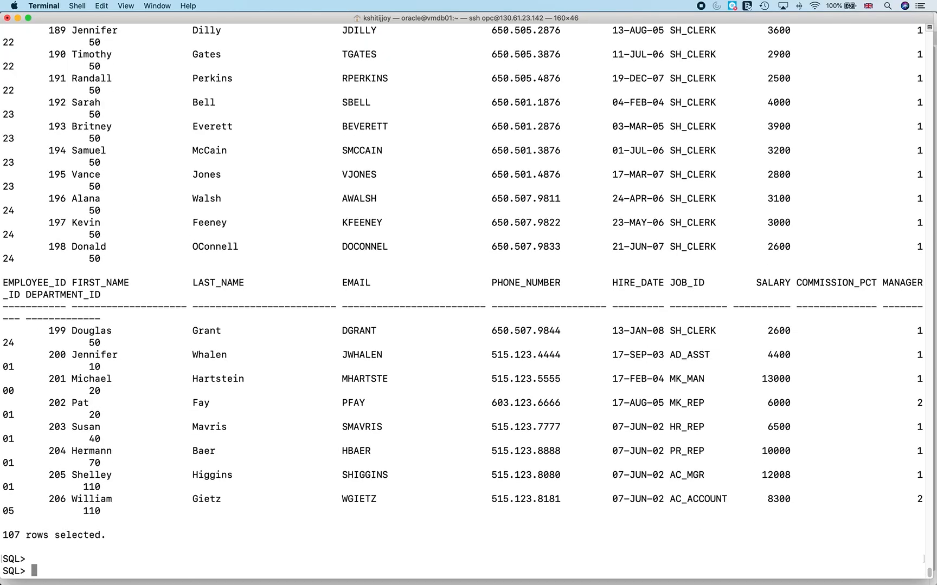
{"action": "key", "text": "Return"}
{"action": "left_click_drag", "start_coordinate": [49, 320], "coordinate": [291, 508]}
{"action": "left_click", "coordinate": [291, 507]}
{"action": "type", "text": "r"}
{"action": "key", "text": "Return"}
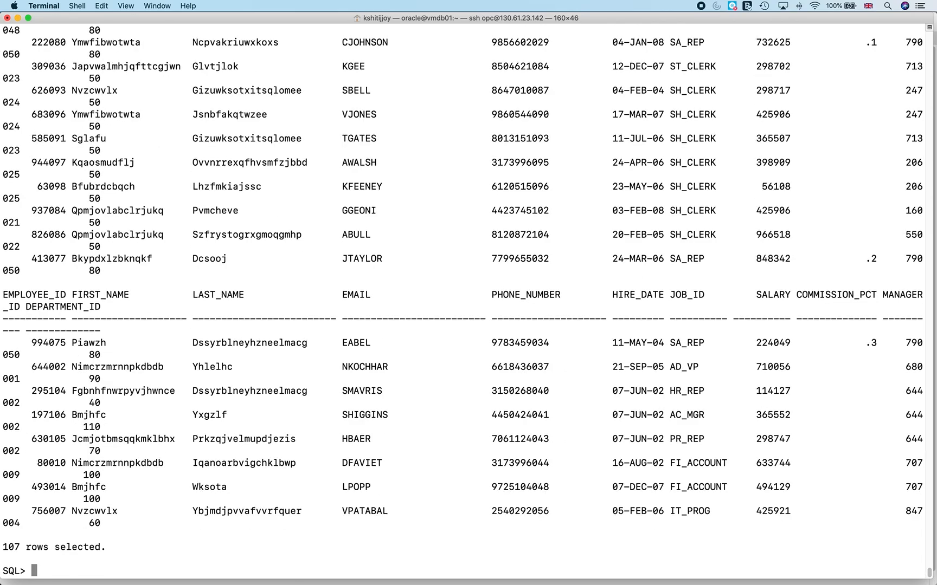
- Highlight the last block of employee rows and individual LAST_NAME values in the query output to examine the masking
{"action": "left_click_drag", "start_coordinate": [9, 329], "coordinate": [687, 520]}
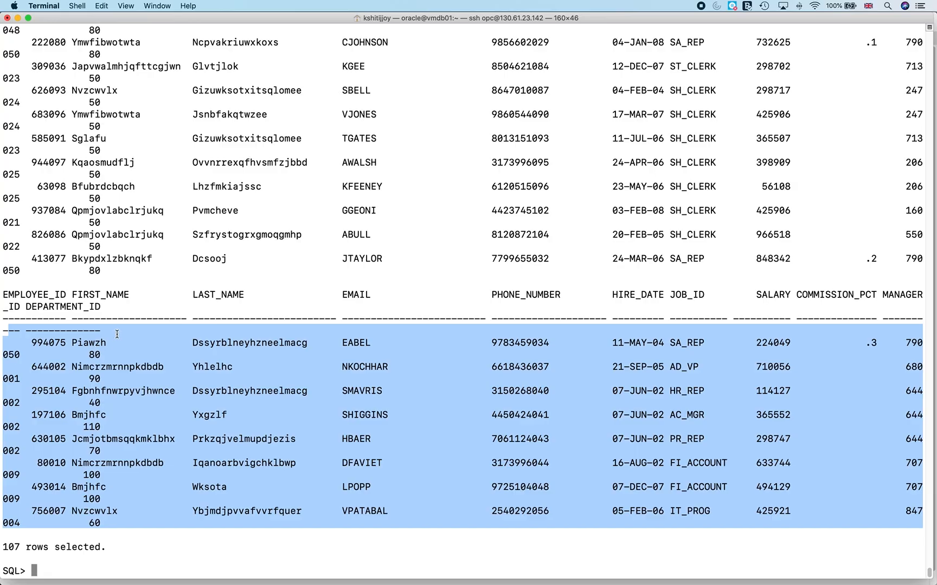
{"action": "double_click", "coordinate": [251, 344]}
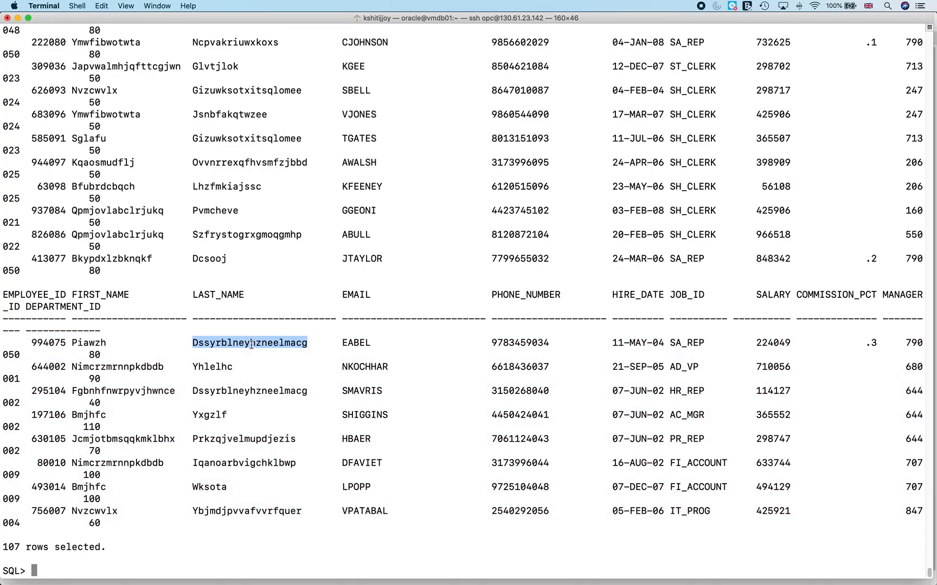
{"action": "double_click", "coordinate": [254, 391]}
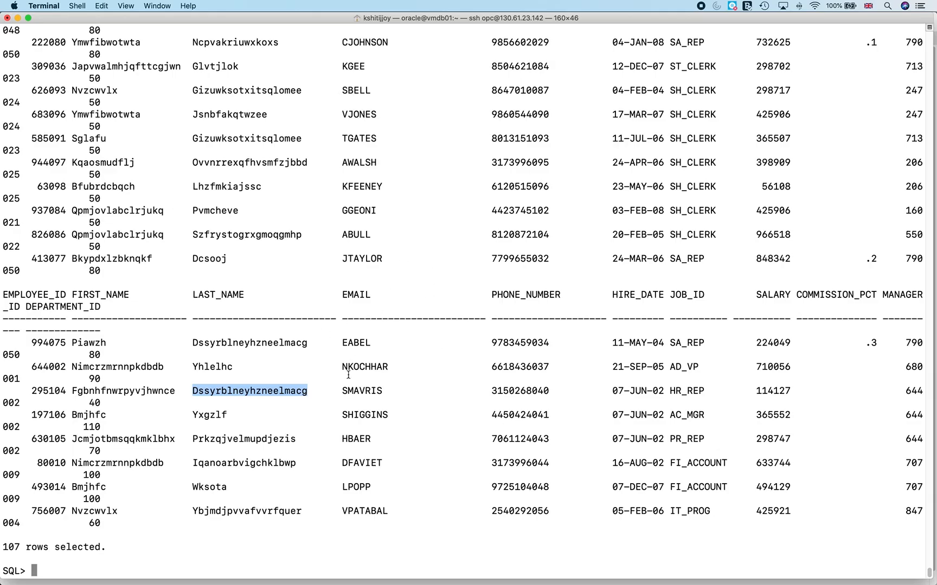
{"action": "triple_click", "coordinate": [355, 391]}
{"action": "left_click", "coordinate": [506, 280]}
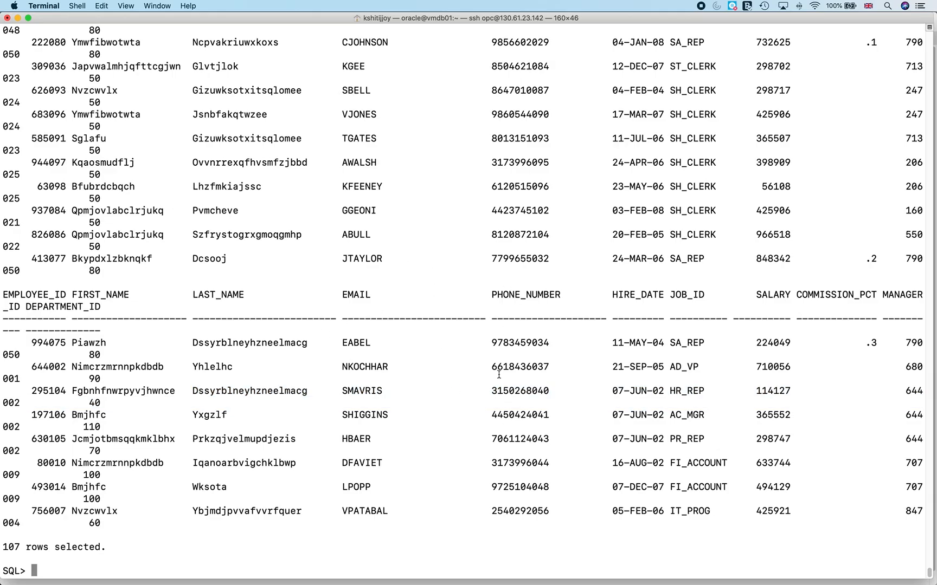
- Highlight a masked PHONE_NUMBER value and look back through the employees query outputs to the earlier unmasked rows
{"action": "double_click", "coordinate": [501, 390]}
{"action": "scroll", "coordinate": [652, 392], "scroll_direction": "up", "scroll_amount": 3}
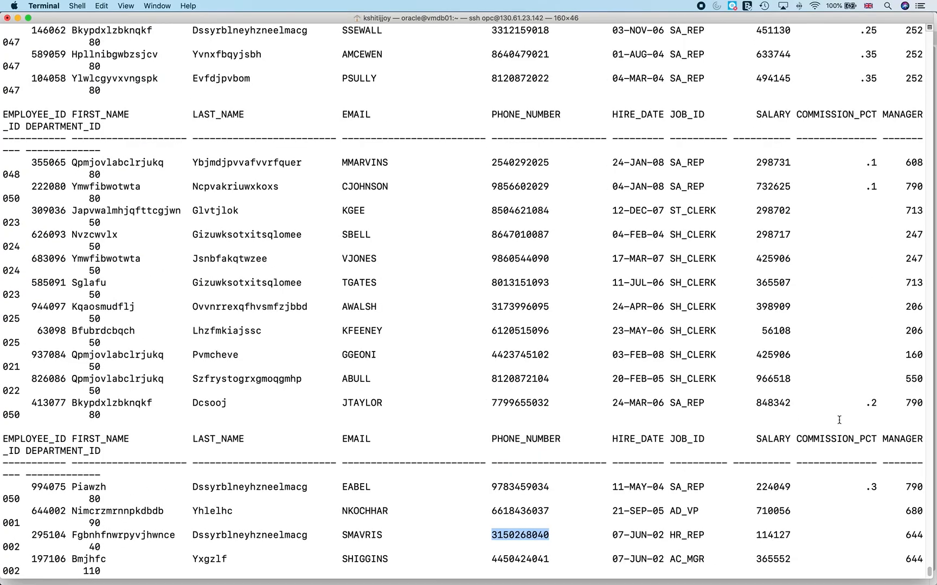
{"action": "scroll", "coordinate": [766, 448], "scroll_direction": "down", "scroll_amount": 4}
{"action": "scroll", "coordinate": [764, 448], "scroll_direction": "up", "scroll_amount": 20}
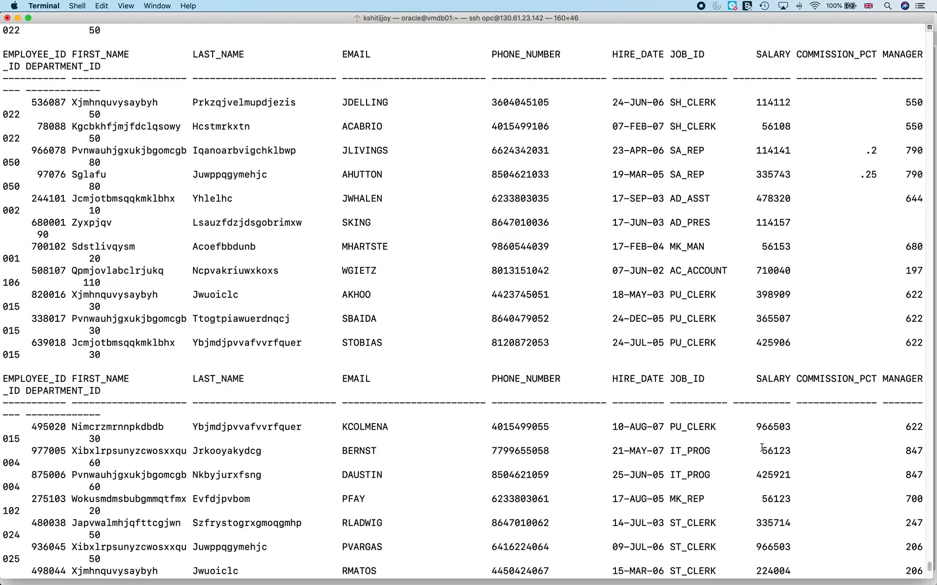
{"action": "scroll", "coordinate": [732, 434], "scroll_direction": "up", "scroll_amount": 9}
{"action": "scroll", "coordinate": [715, 424], "scroll_direction": "up", "scroll_amount": 20}
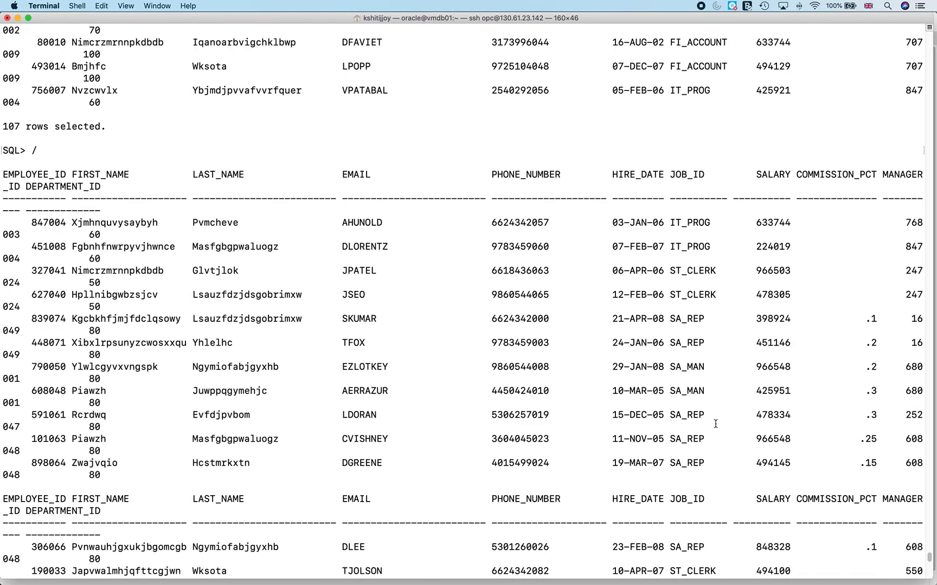
{"action": "scroll", "coordinate": [660, 408], "scroll_direction": "up", "scroll_amount": 20}
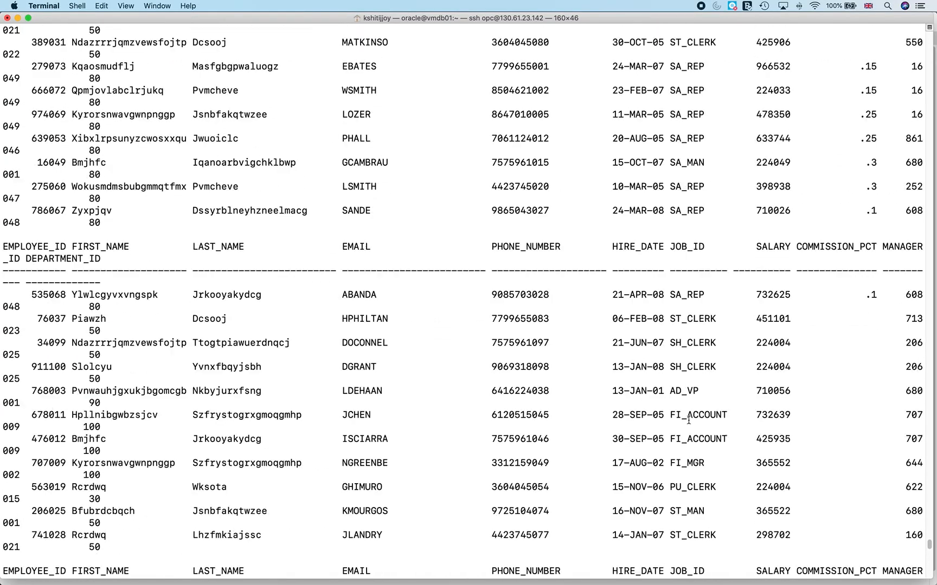
{"action": "scroll", "coordinate": [688, 420], "scroll_direction": "up", "scroll_amount": 20}
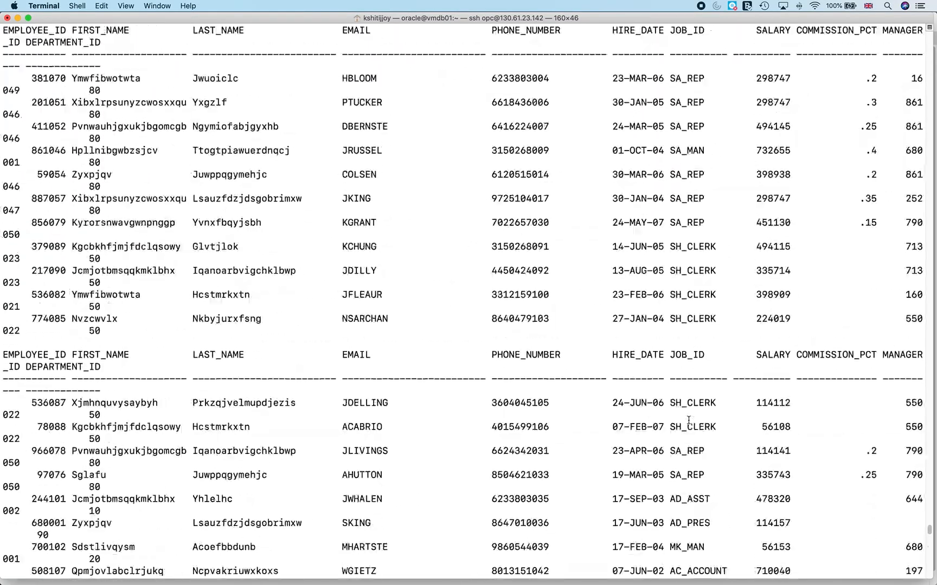
{"action": "scroll", "coordinate": [601, 425], "scroll_direction": "up", "scroll_amount": 20}
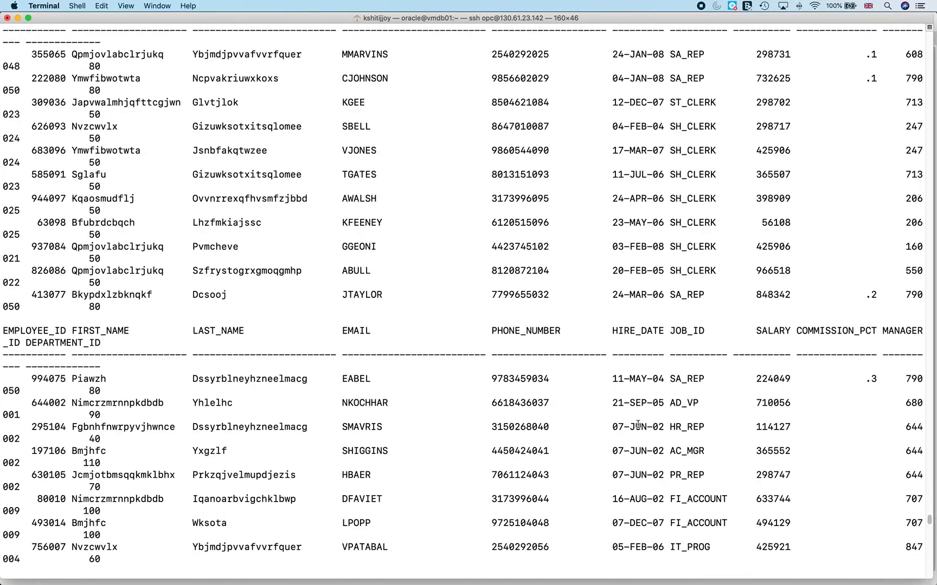
{"action": "scroll", "coordinate": [607, 424], "scroll_direction": "up", "scroll_amount": 20}
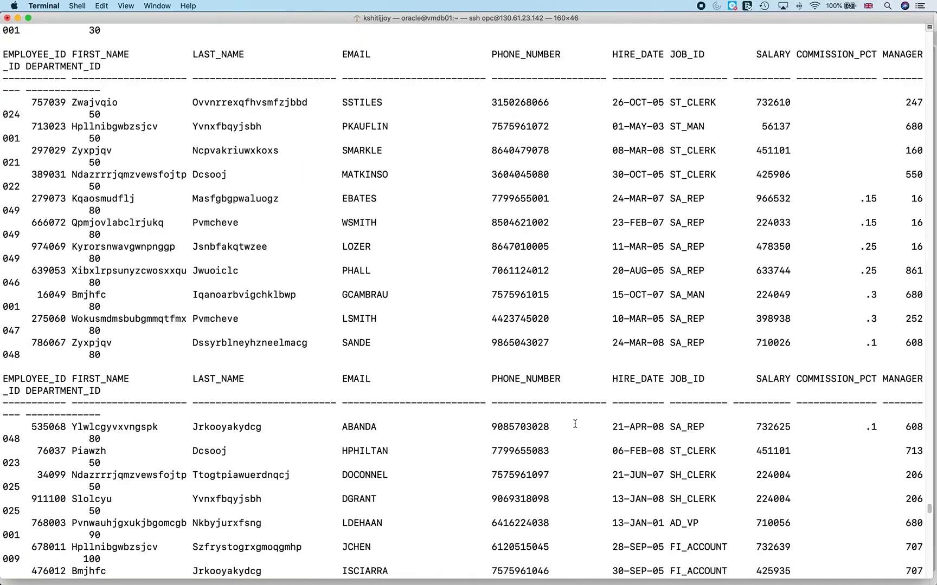
- Highlight several original SALARY values in the unmasked employees output to compare them with the masked ones
{"action": "scroll", "coordinate": [575, 423], "scroll_direction": "down", "scroll_amount": 3}
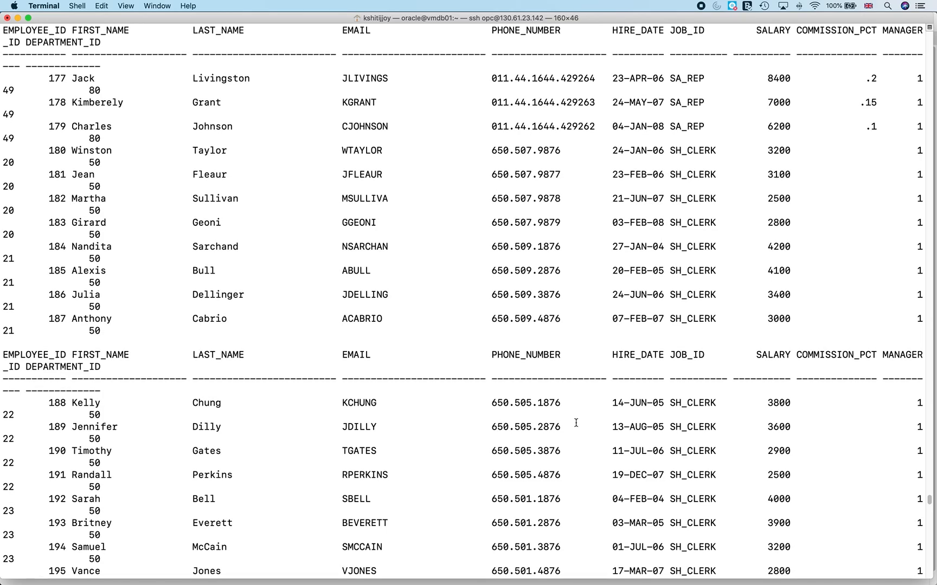
{"action": "scroll", "coordinate": [437, 399], "scroll_direction": "up", "scroll_amount": 2}
{"action": "left_click_drag", "start_coordinate": [770, 146], "coordinate": [785, 214]}
{"action": "left_click", "coordinate": [777, 177]}
- Rerun the buffered employees query with / and highlight a block of the returned rows to examine the masked data
{"action": "type", "text": "/"}
{"action": "key", "text": "Return"}
{"action": "left_click_drag", "start_coordinate": [180, 179], "coordinate": [586, 483]}
{"action": "left_click", "coordinate": [553, 425]}
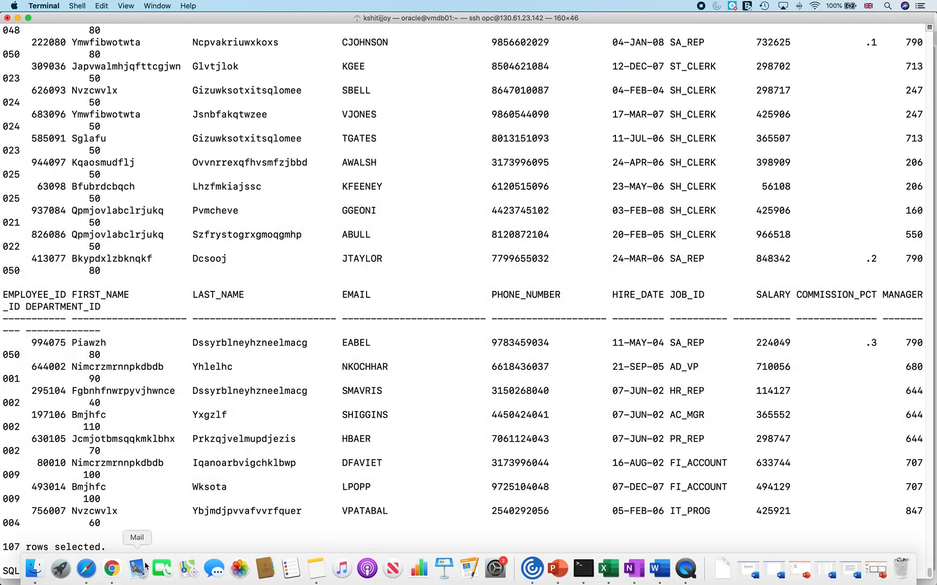
- Switch to Safari and open the masking report for the VMDB01_PDB5 target in Data Safe
{"action": "left_click", "coordinate": [86, 569]}
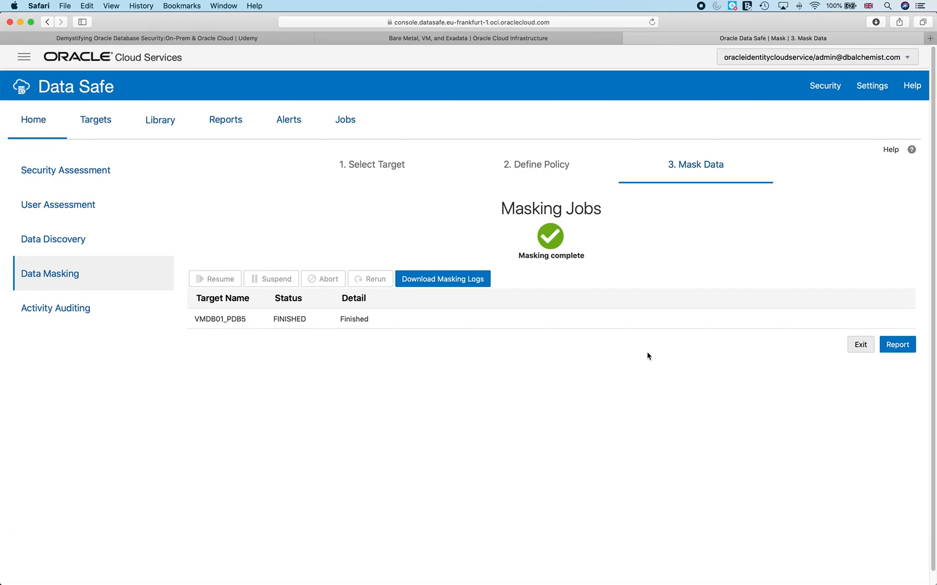
{"action": "left_click", "coordinate": [907, 344]}
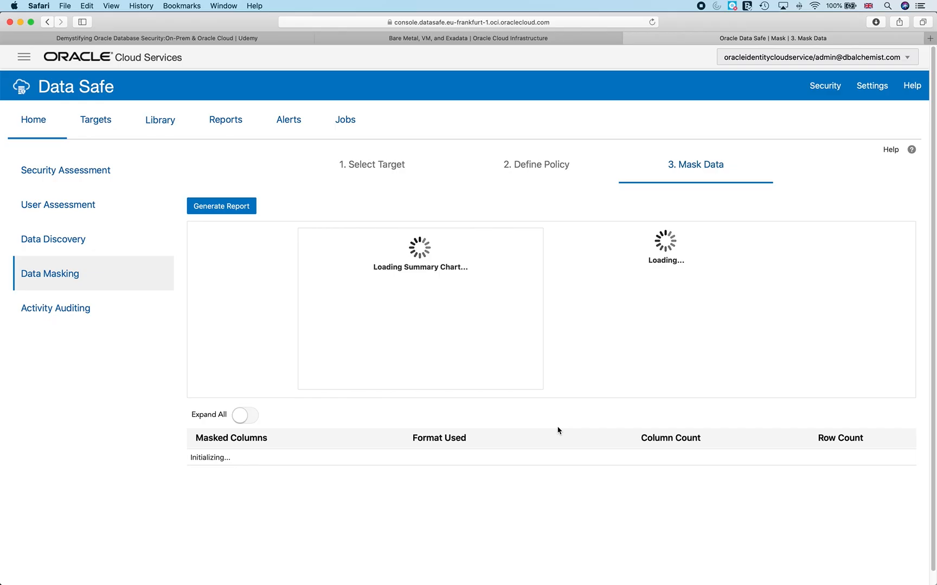